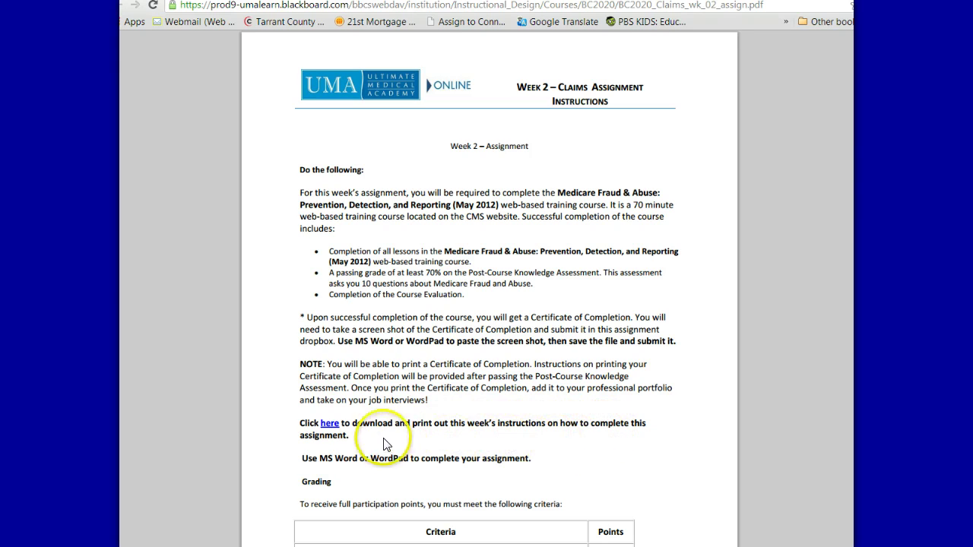
# Open the Week 2 Claims step-by-step instructions PDF, read the first steps, then switch to CMS.gov
pyautogui.click(332, 428)
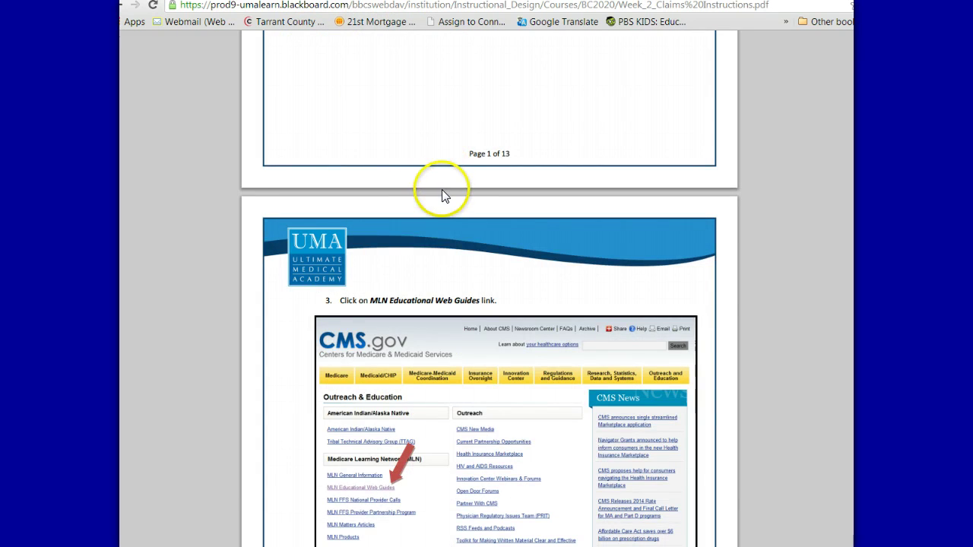
pyautogui.scroll(10, 443, 195)
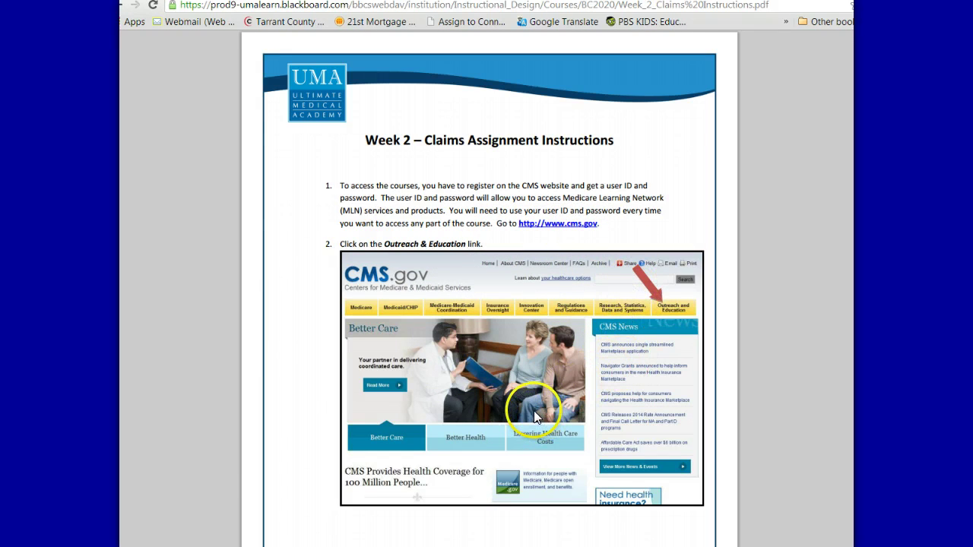
pyautogui.scroll(-8, 536, 416)
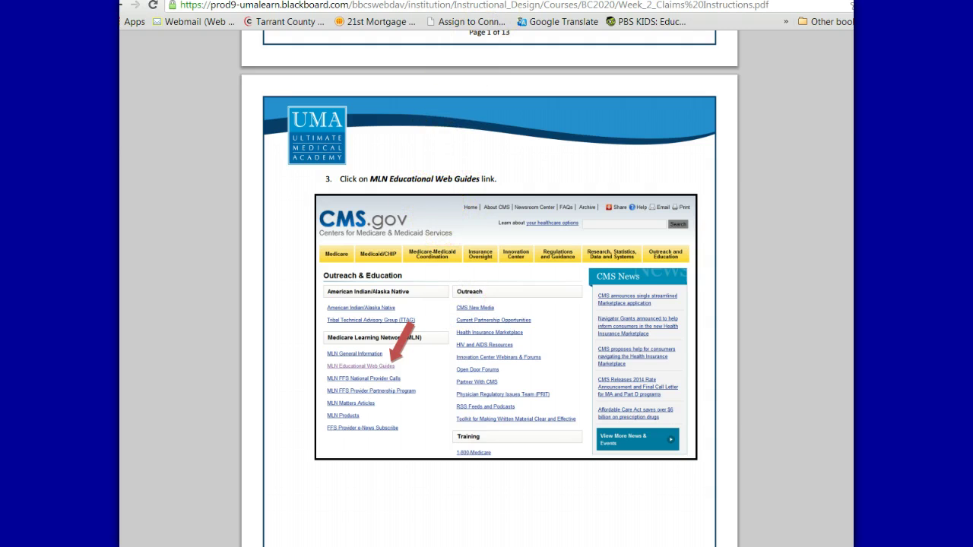
pyautogui.hotkey('ctrl', 'Tab')
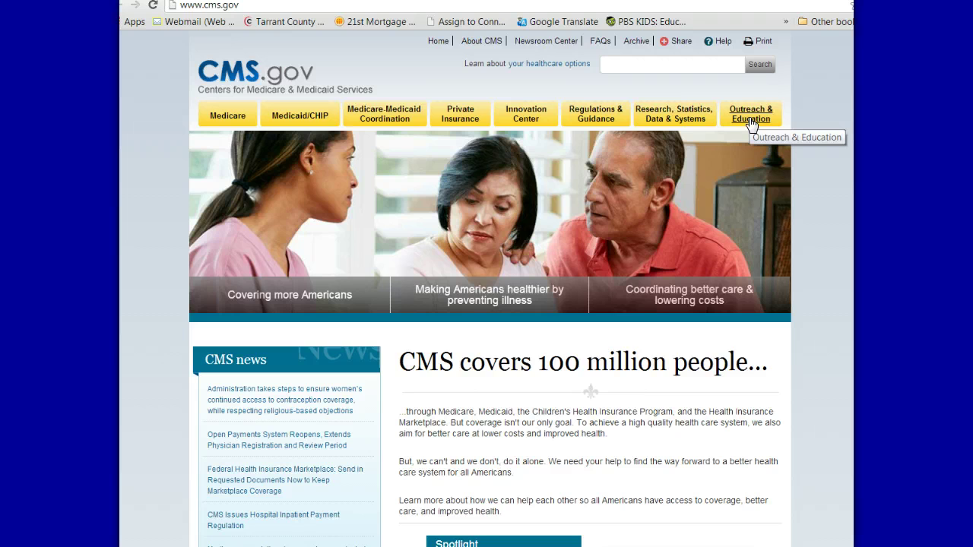
# Go to CMS.gov's Outreach & Education page, checking the instructions PDF for the next step
pyautogui.click(751, 120)
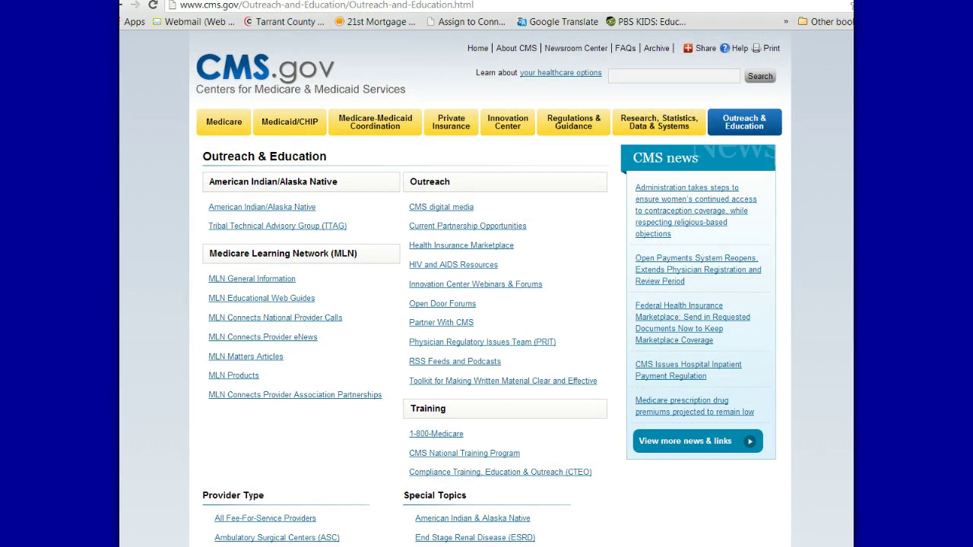
pyautogui.hotkey('ctrl', 'Tab')
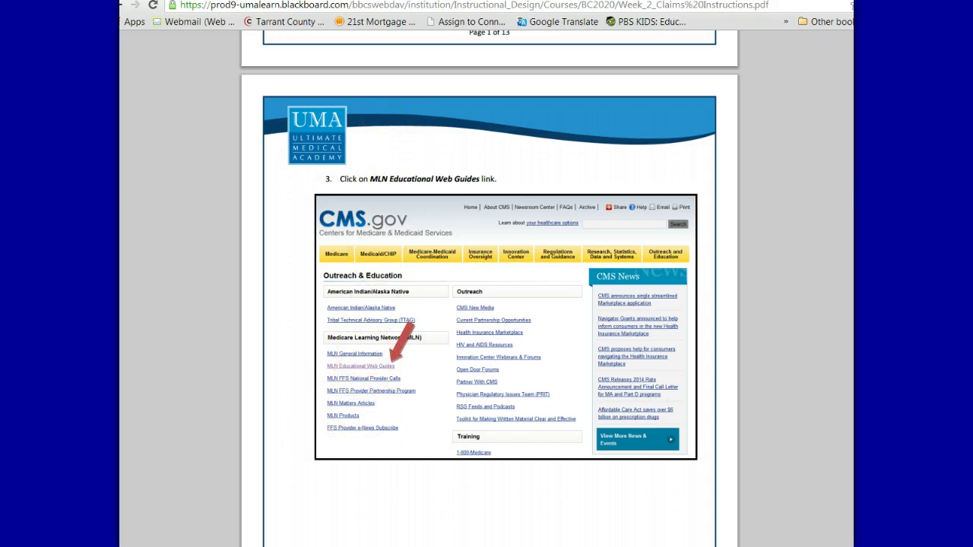
pyautogui.hotkey('ctrl', 'Tab')
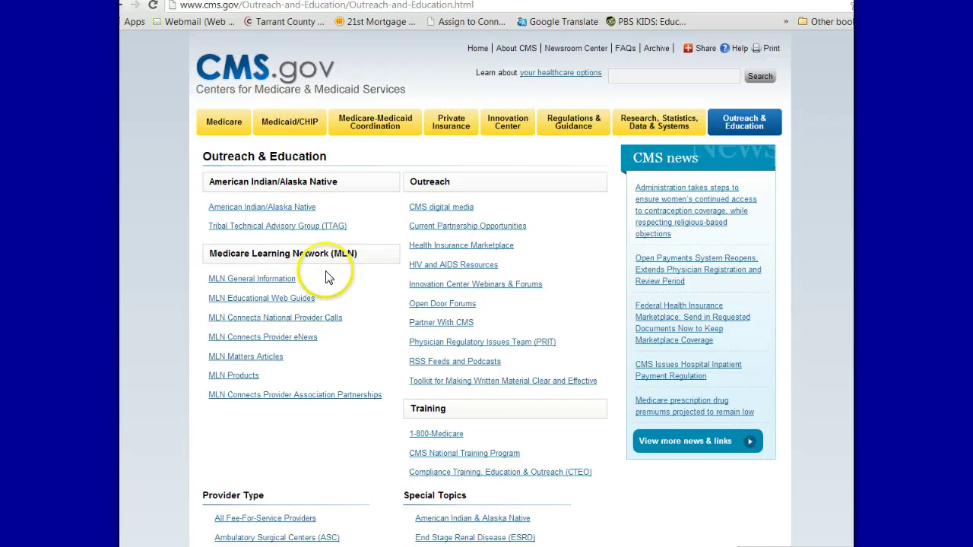
# Browse the MLN Educational Web Guides page, then return to the instructions PDF at step 3
pyautogui.click(221, 304)
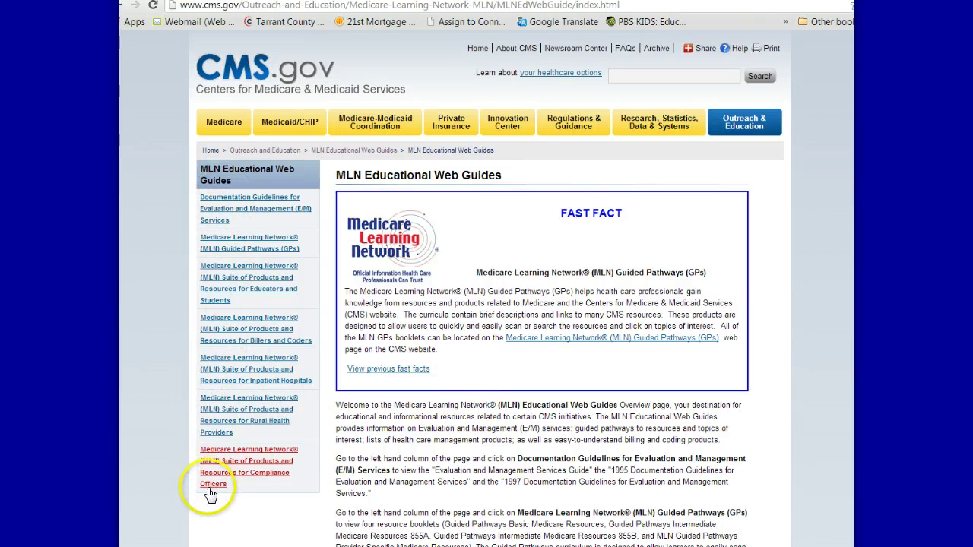
pyautogui.scroll(-9, 472, 335)
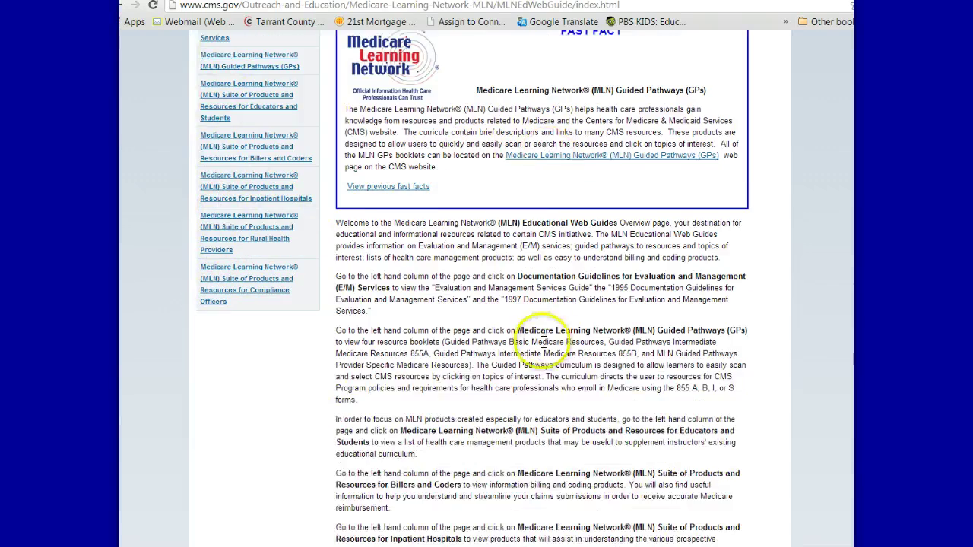
pyautogui.scroll(10, 494, 238)
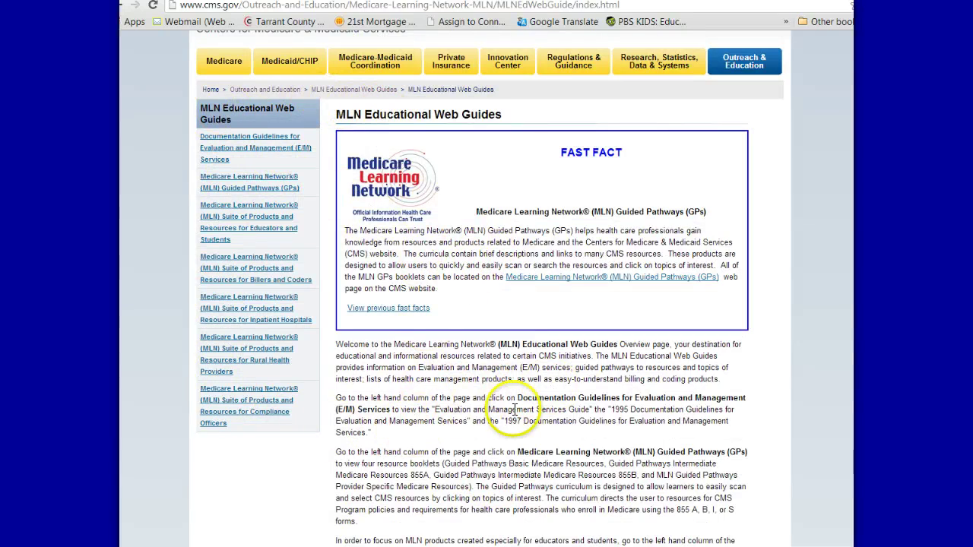
pyautogui.scroll(-3, 521, 410)
pyautogui.scroll(-2, 523, 417)
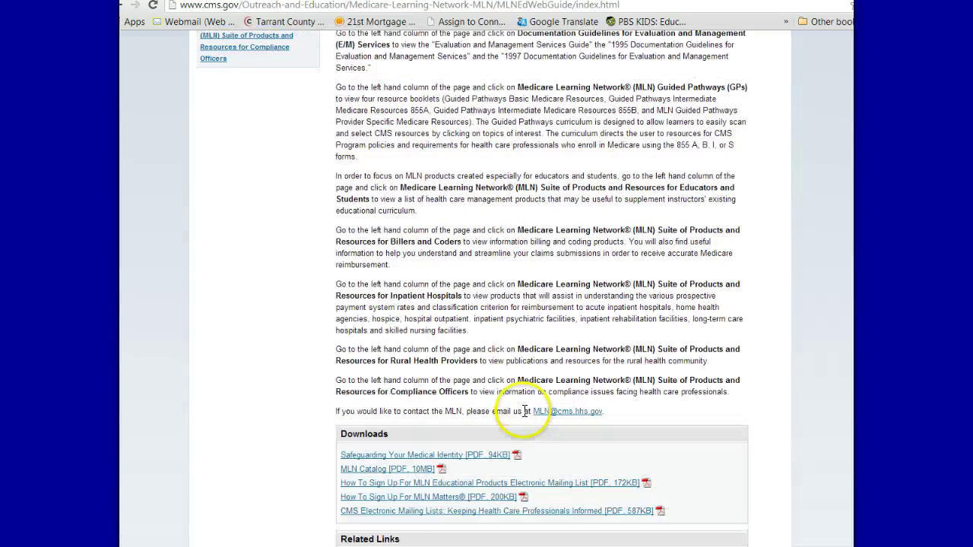
pyautogui.scroll(-1, 513, 362)
pyautogui.scroll(4, 517, 361)
pyautogui.scroll(2, 514, 358)
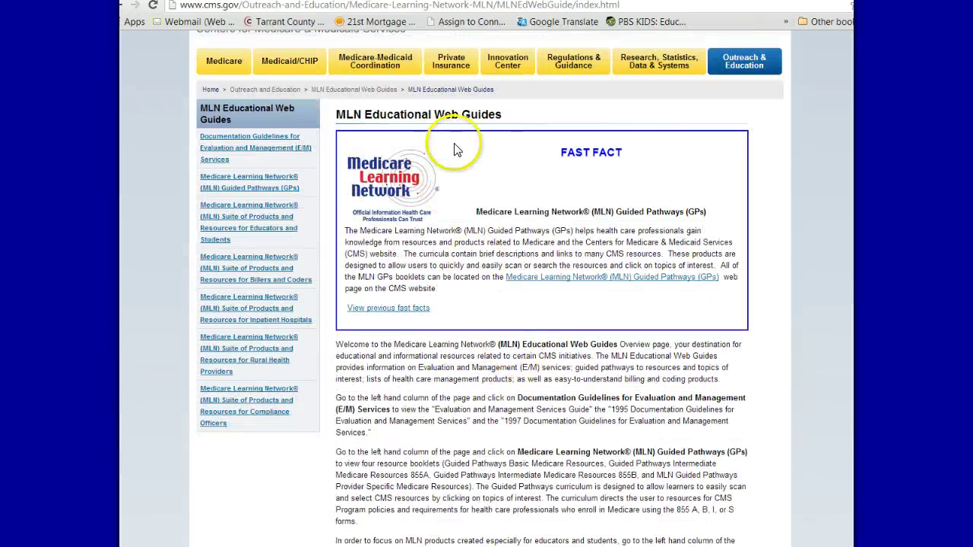
pyautogui.hotkey('ctrl', 'Tab')
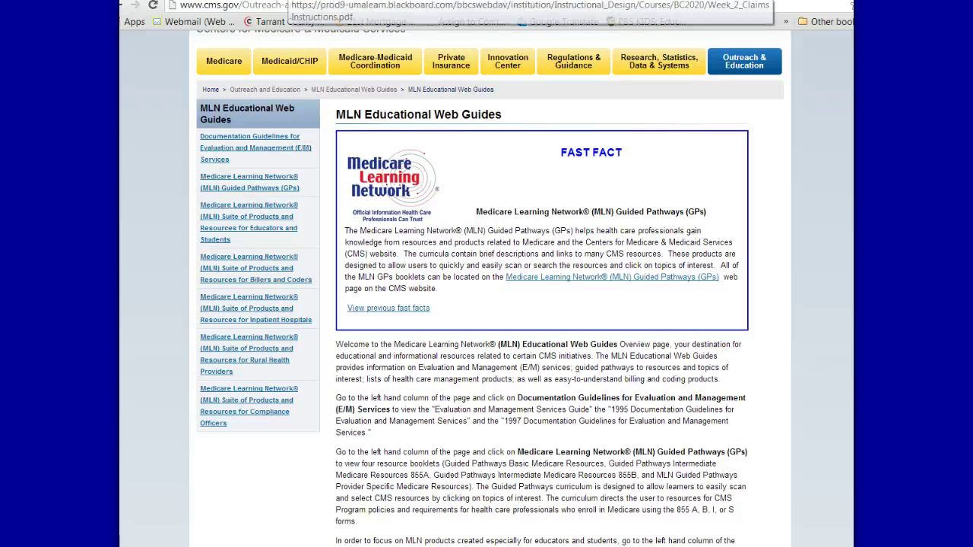
# Switch to the MLN Educational Web Guides page and scroll down to Related Links
pyautogui.hotkey('ctrl', 'Tab')
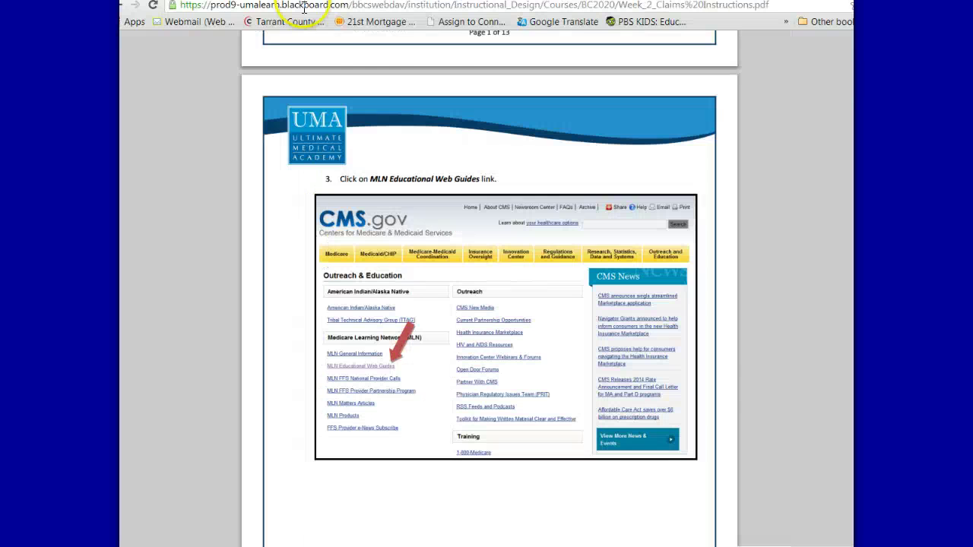
pyautogui.scroll(-10, 490, 419)
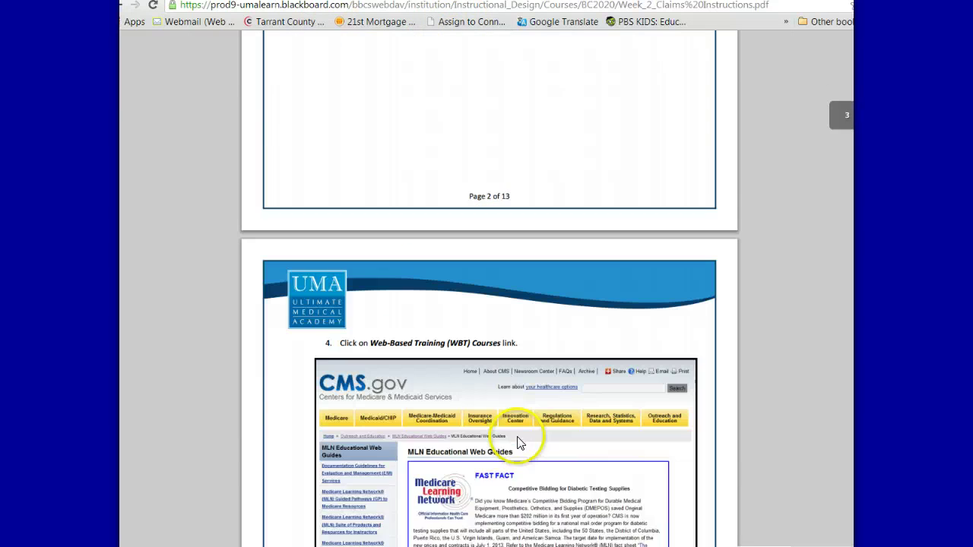
pyautogui.scroll(-3, 500, 321)
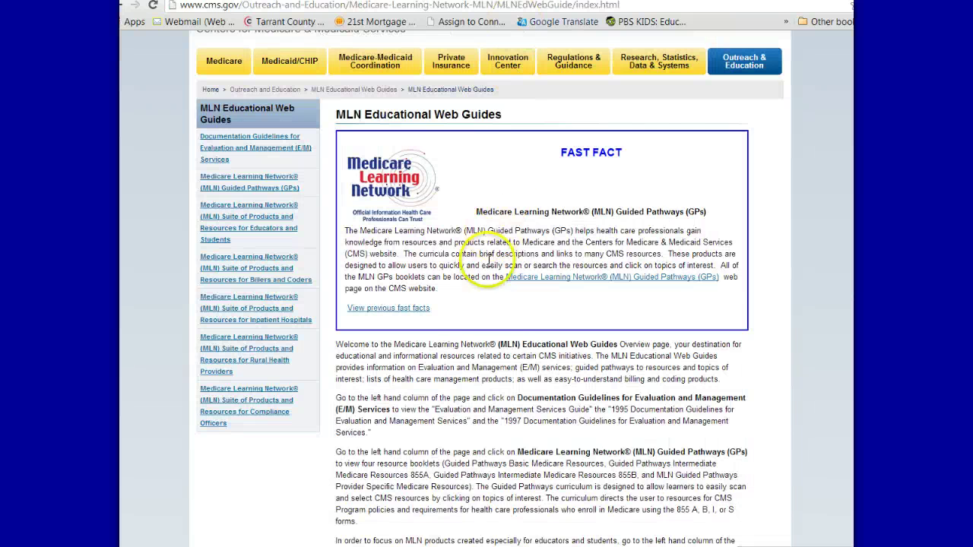
pyautogui.scroll(-9, 502, 304)
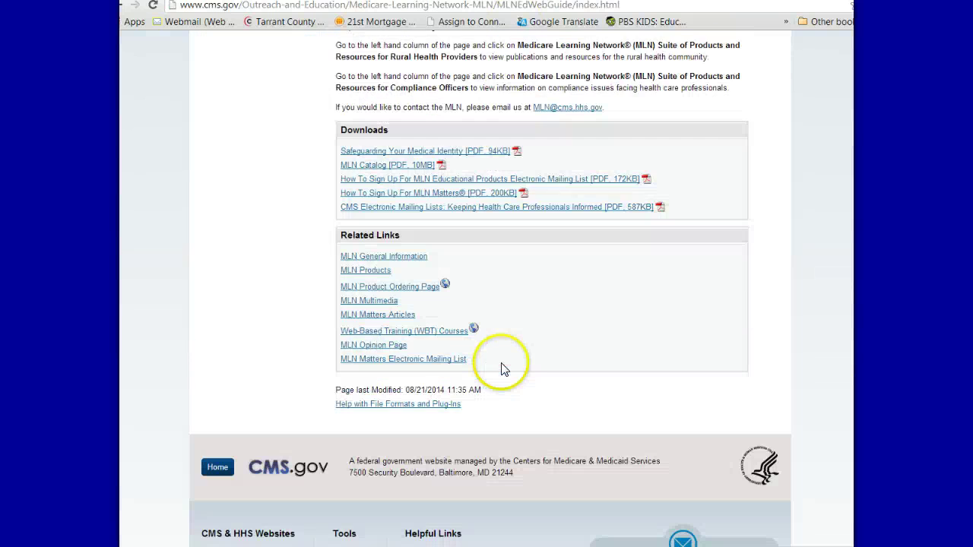
# Bring up the link options for Web-Based Training (WBT) Courses after failed attempts to open it
pyautogui.click(454, 332)
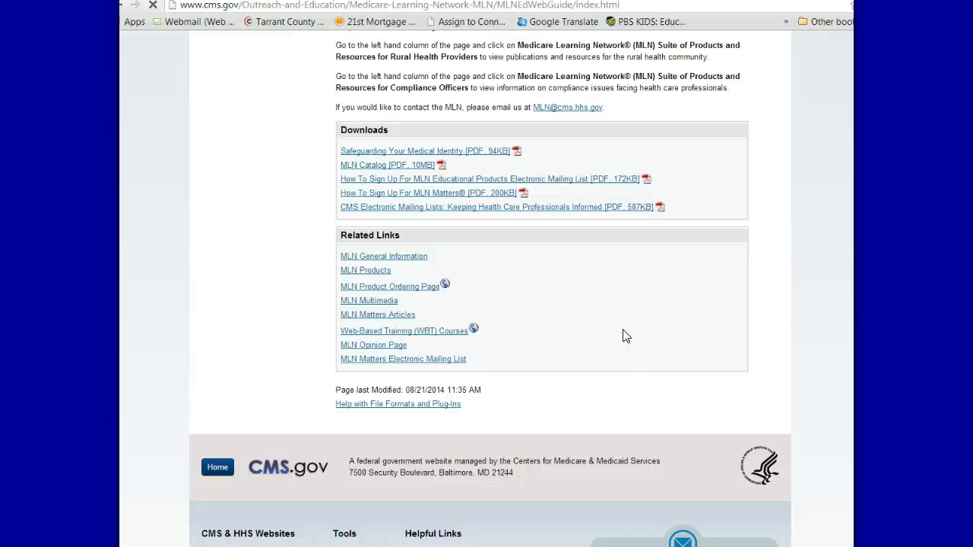
pyautogui.click(429, 334)
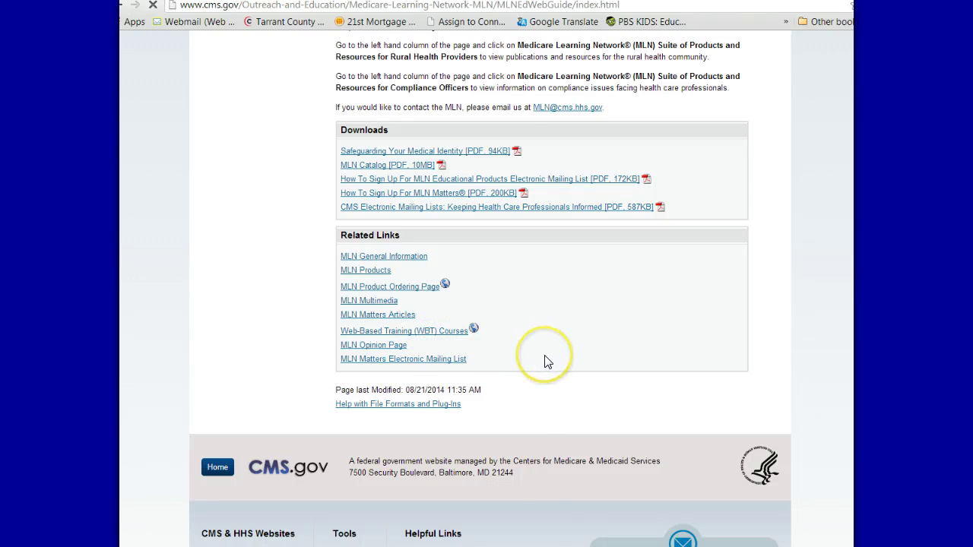
pyautogui.scroll(-3, 547, 365)
pyautogui.scroll(3, 549, 368)
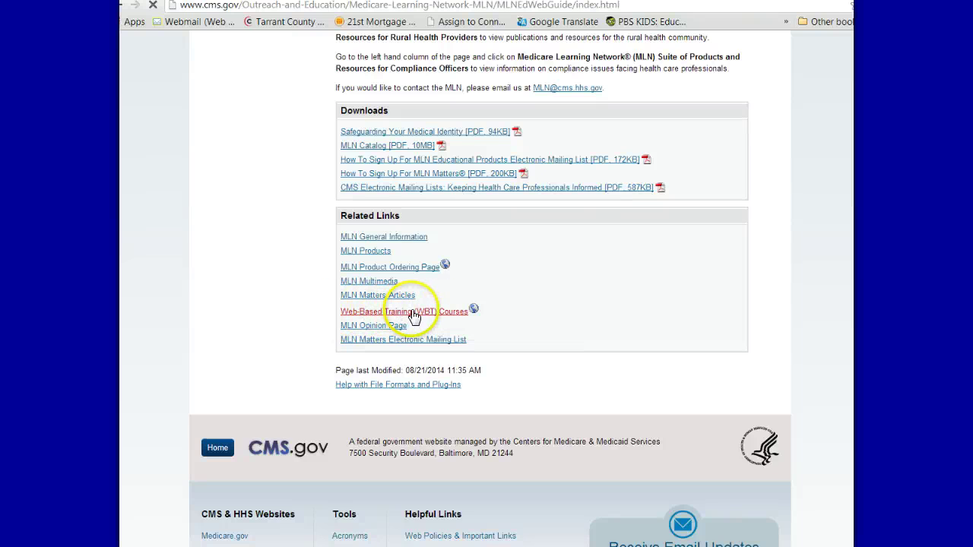
pyautogui.click(431, 313)
pyautogui.rightClick(431, 313)
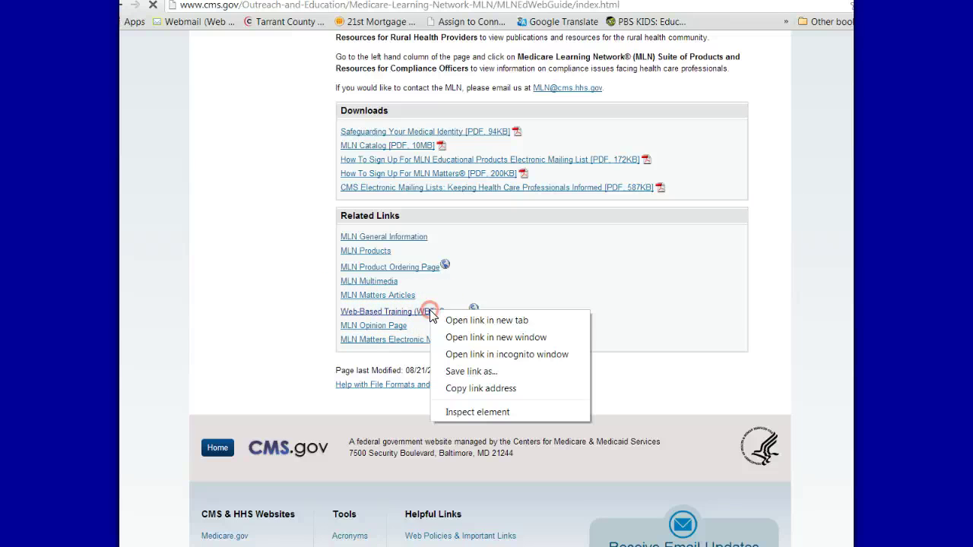
# Open the WBT Courses catalog in a new tab and scroll to the Medicare Fraud and Abuse course
pyautogui.click(458, 323)
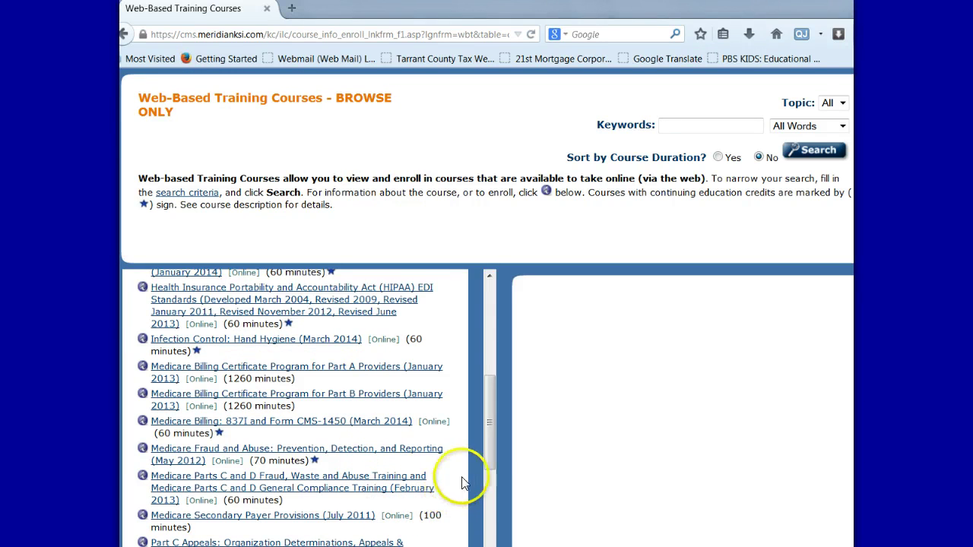
pyautogui.moveTo(490, 460); pyautogui.dragTo(489, 484)
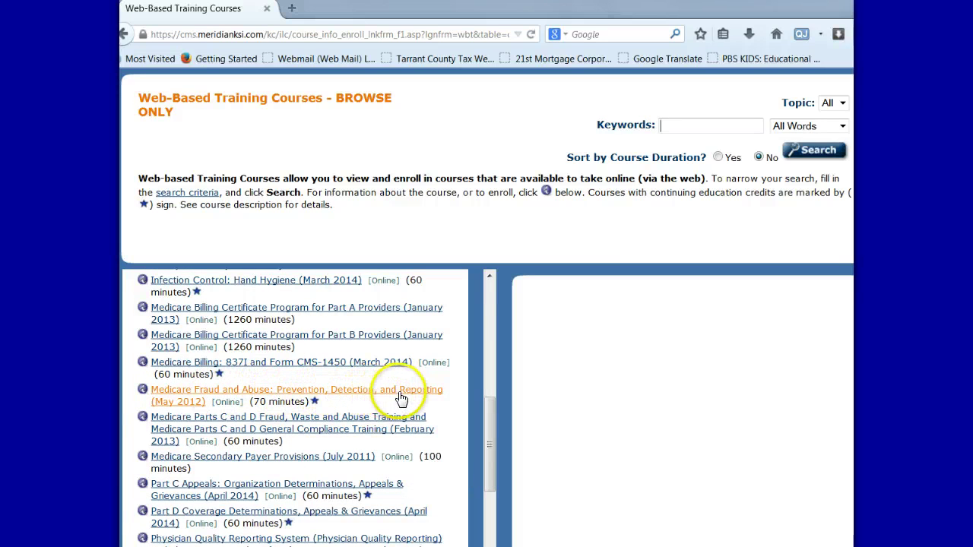
# View the Medicare Fraud and Abuse (May 2012) course details and choose Register as a new user
pyautogui.click(314, 390)
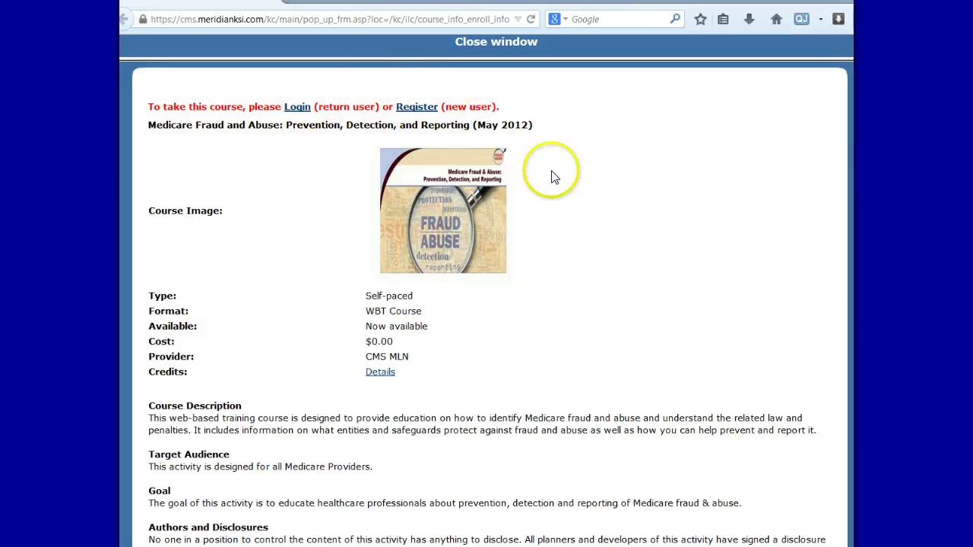
pyautogui.scroll(-5, 566, 281)
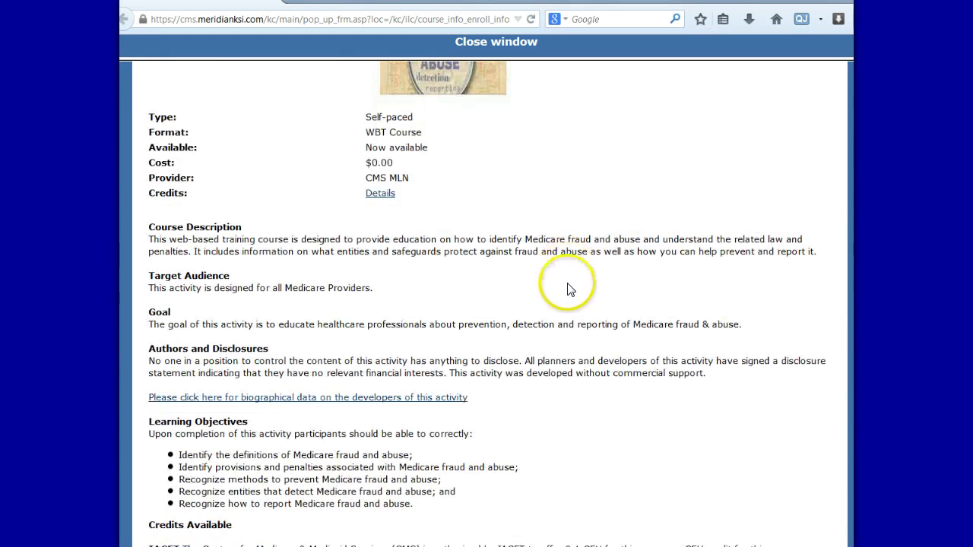
pyautogui.scroll(5, 563, 209)
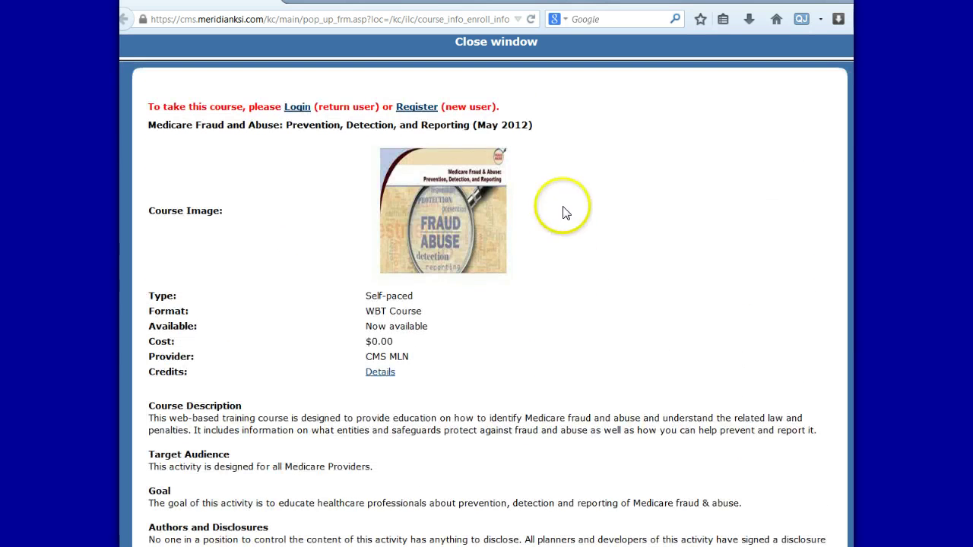
pyautogui.click(411, 104)
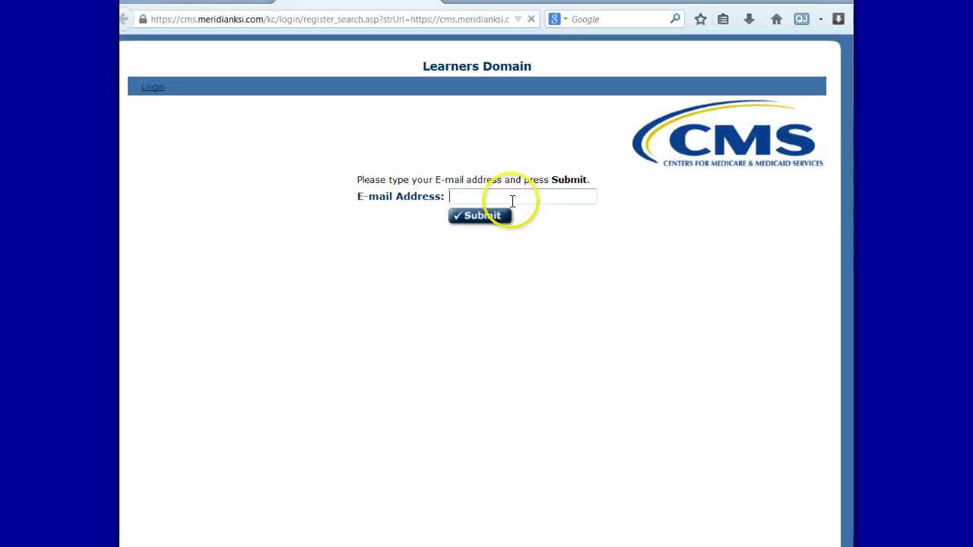
# Look up the learner's e-mail address, find no account, and continue to new-account registration
pyautogui.click(514, 196)
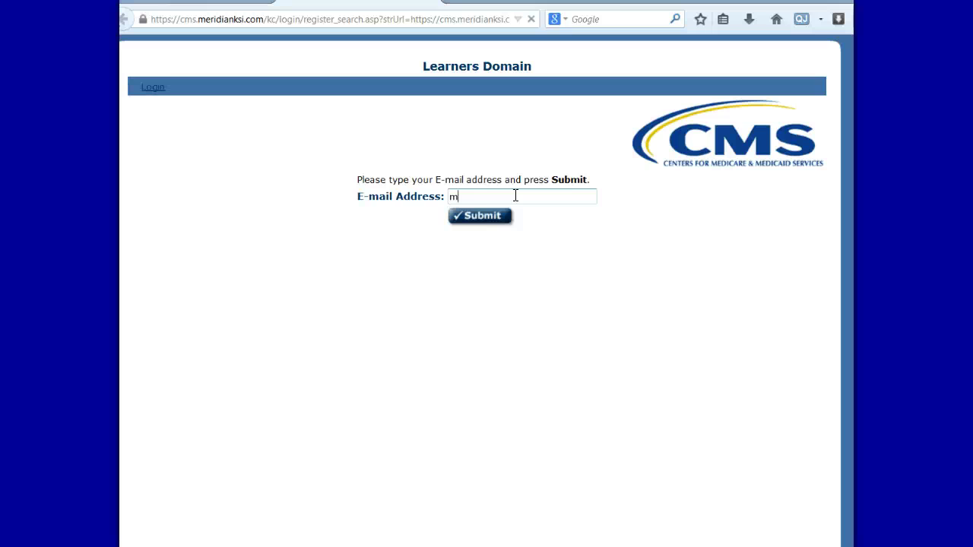
pyautogui.click(490, 219)
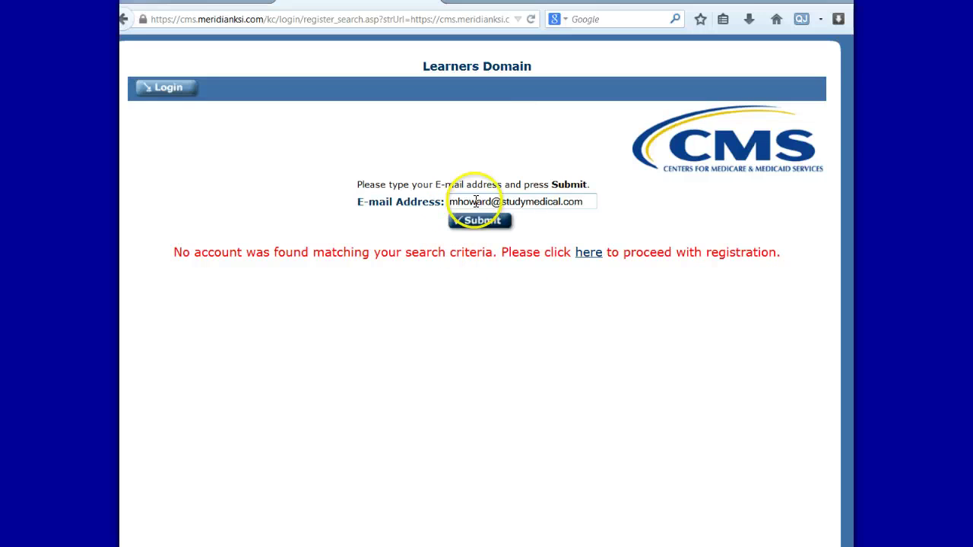
pyautogui.click(590, 253)
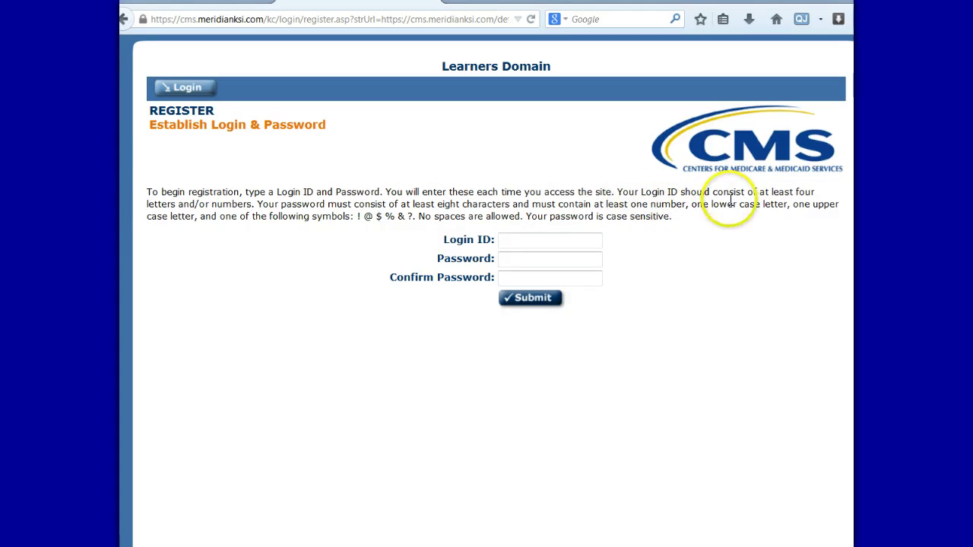
# Enter a login ID and the account password, then submit them
pyautogui.click(523, 239)
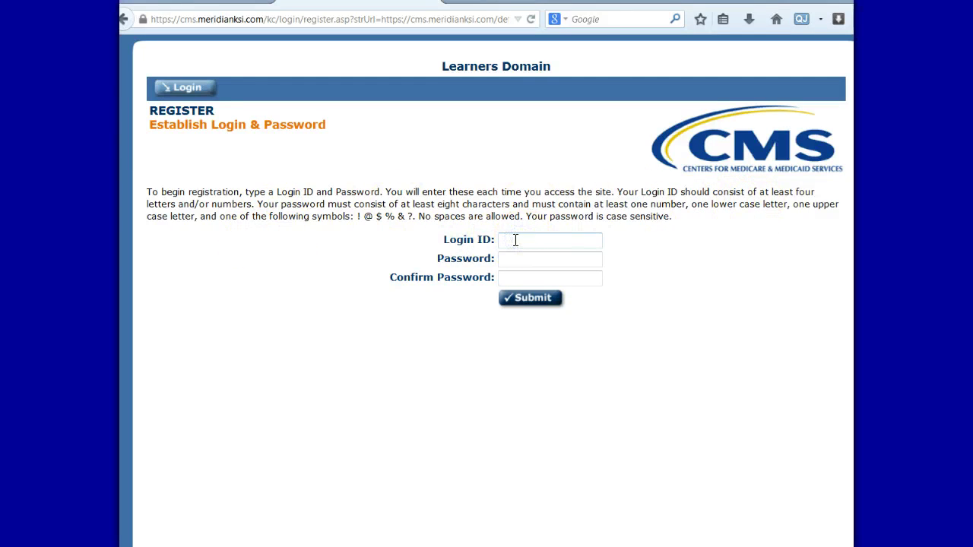
pyautogui.press('Tab')
pyautogui.write('••••••••')
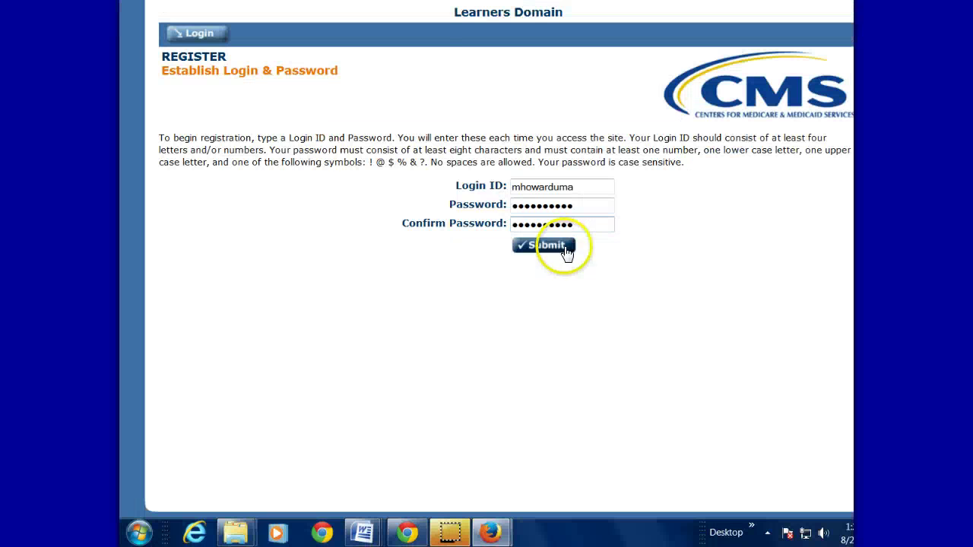
pyautogui.click(548, 299)
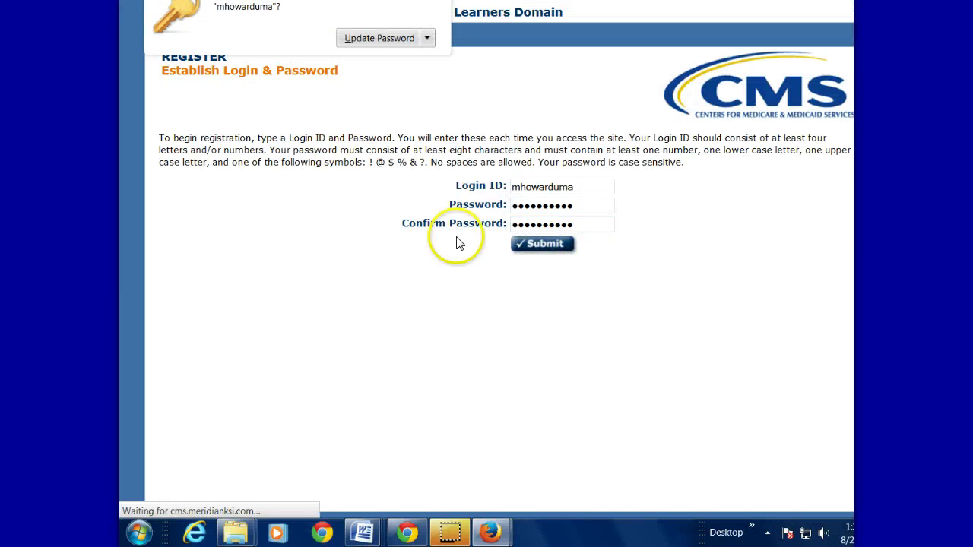
# Dismiss the save-password prompt and fill in the learner's first name, last name and e-mail
pyautogui.click(363, 38)
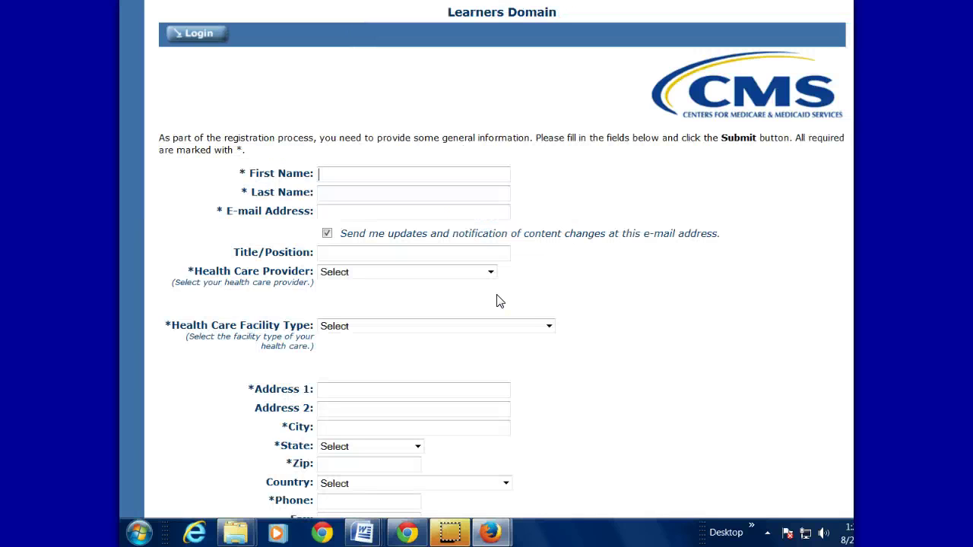
pyautogui.scroll(-4, 530, 358)
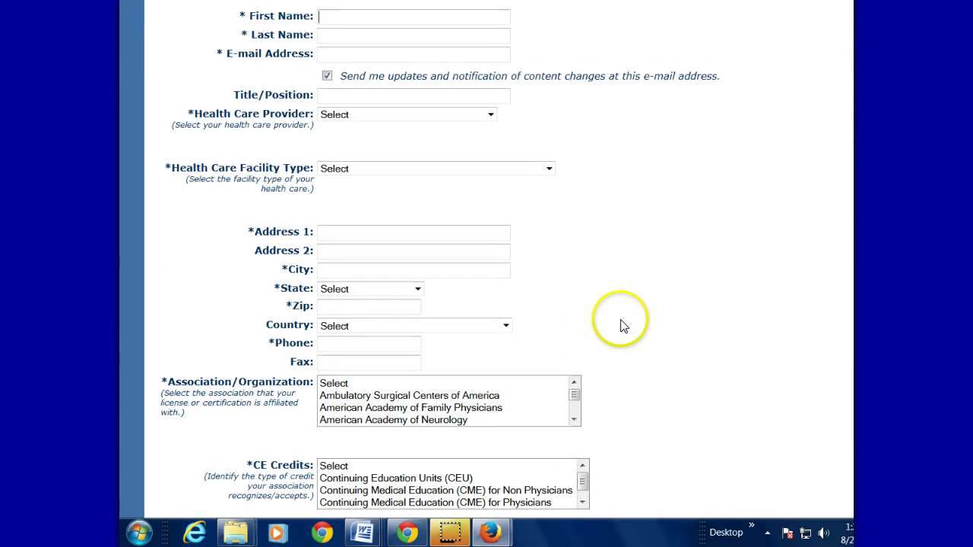
pyautogui.scroll(2, 620, 326)
pyautogui.click(344, 93)
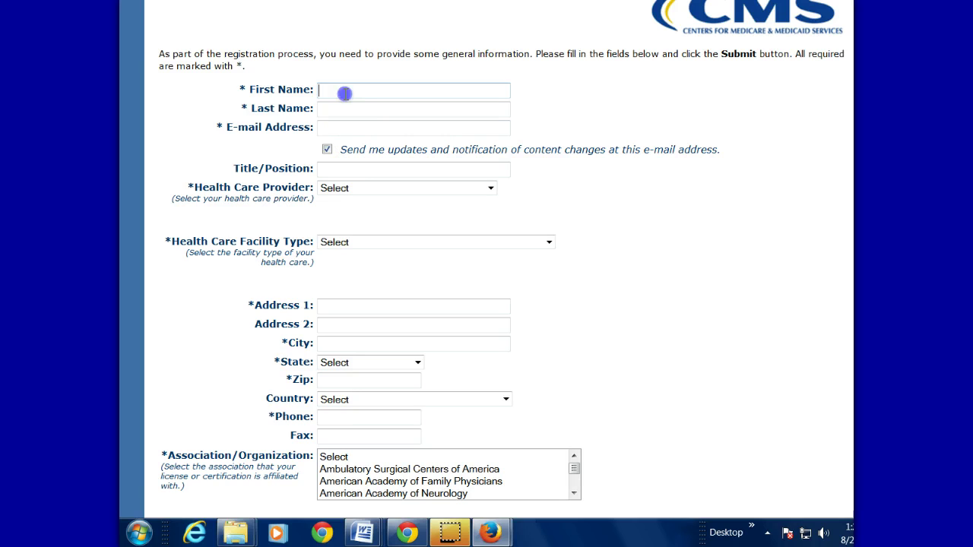
pyautogui.press('Tab')
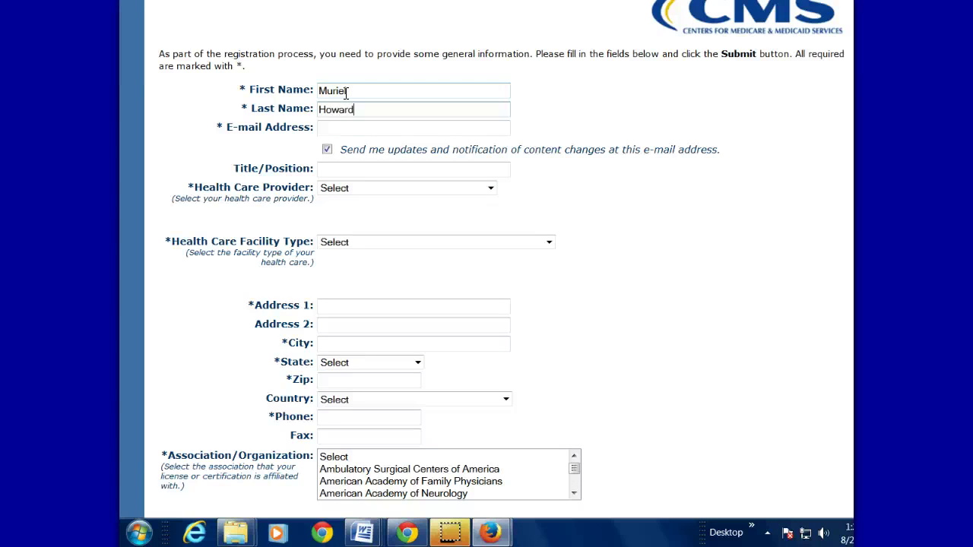
pyautogui.press('Tab')
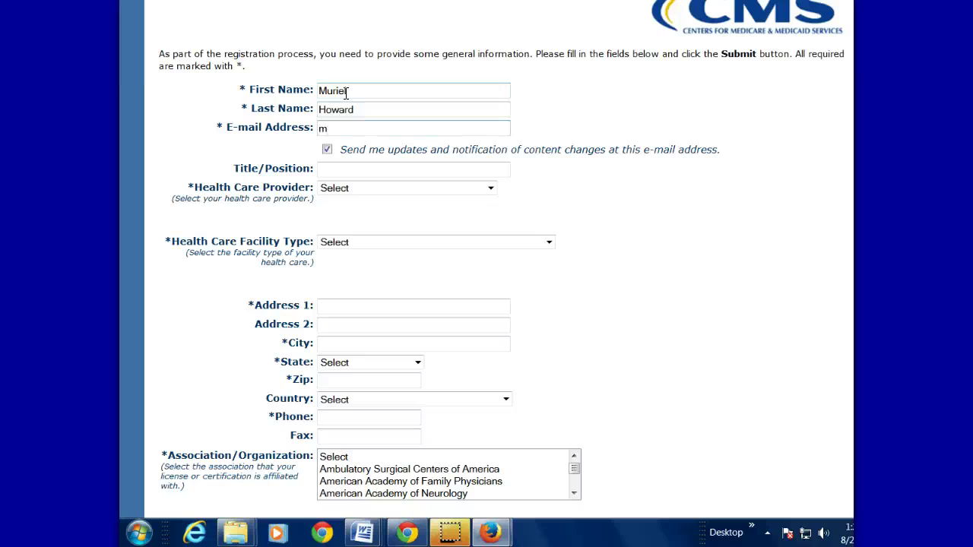
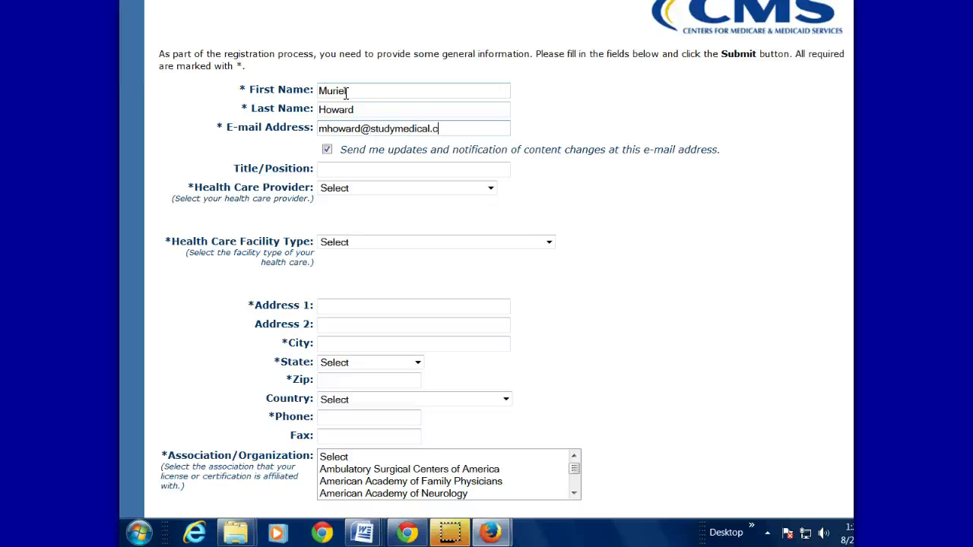
pyautogui.press('Tab')
# Set the title to Instructor and the provider type to Medical Biller/Coder
pyautogui.click(408, 174)
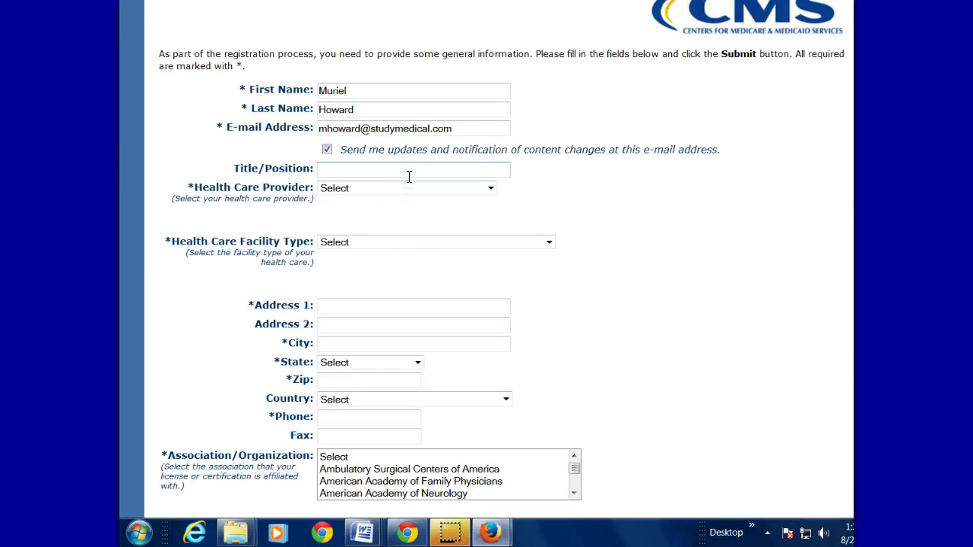
pyautogui.write('Instructor')
pyautogui.click(429, 188)
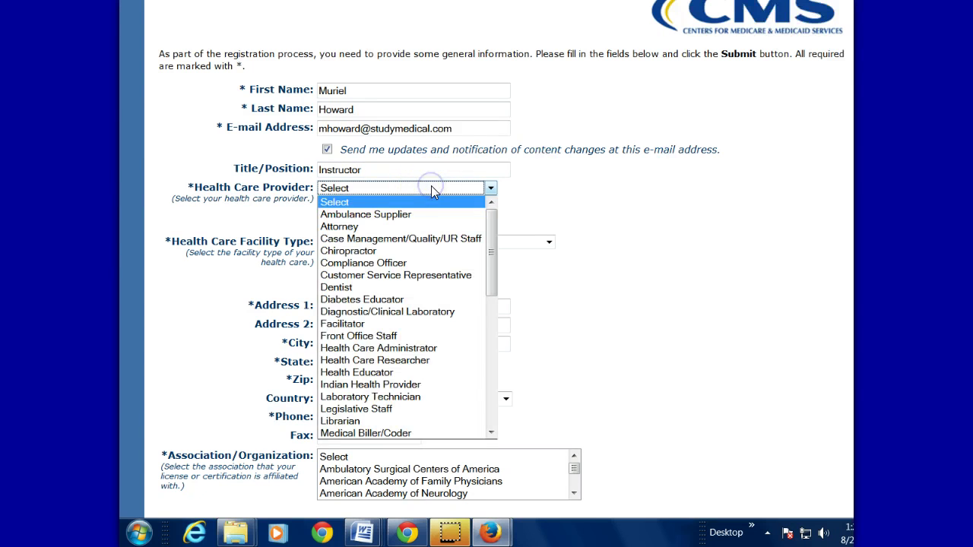
pyautogui.click(450, 432)
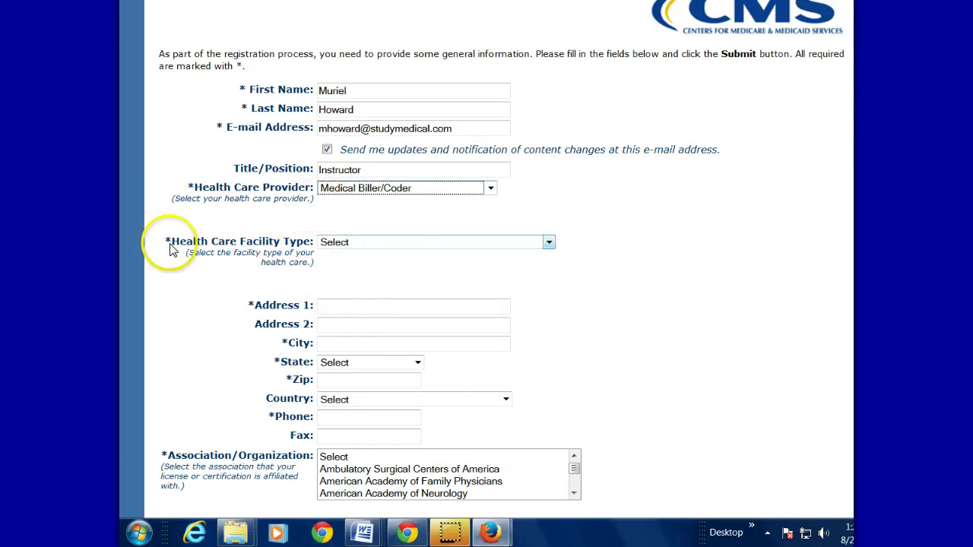
# Open the facility type list and scroll through it to find Other
pyautogui.click(386, 243)
pyautogui.click(385, 244)
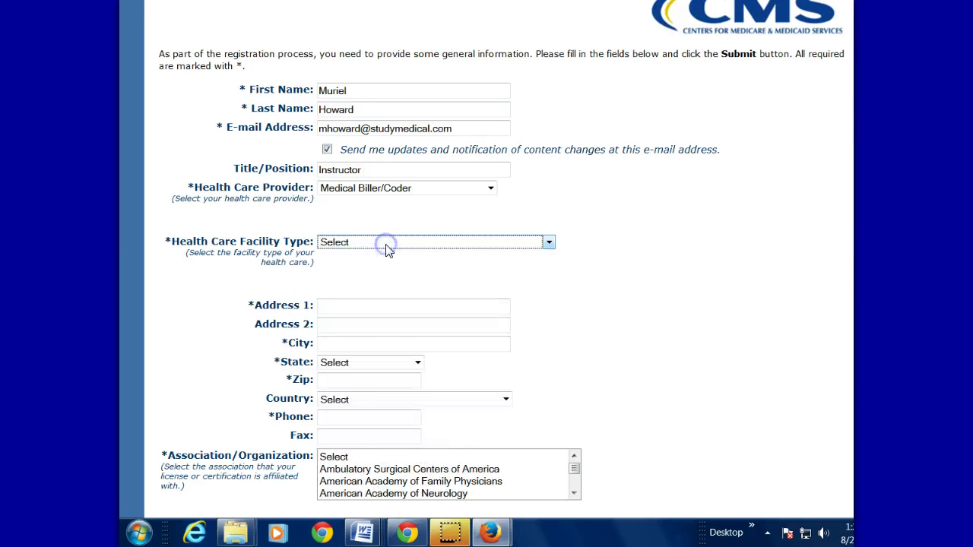
pyautogui.click(385, 244)
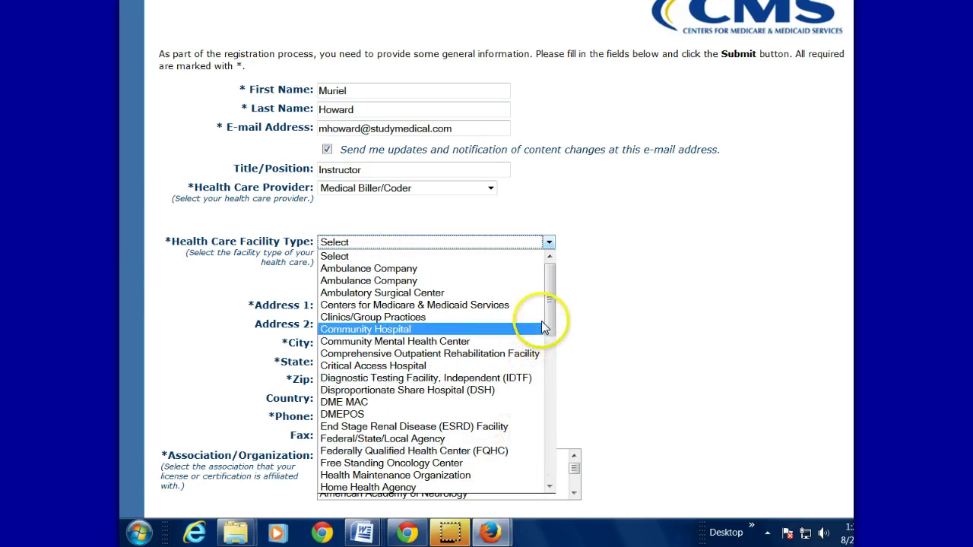
pyautogui.moveTo(557, 315)
pyautogui.mouseDown()
pyautogui.moveTo(559, 464)
pyautogui.moveTo(549, 362)
pyautogui.moveTo(547, 385)
pyautogui.mouseUp()
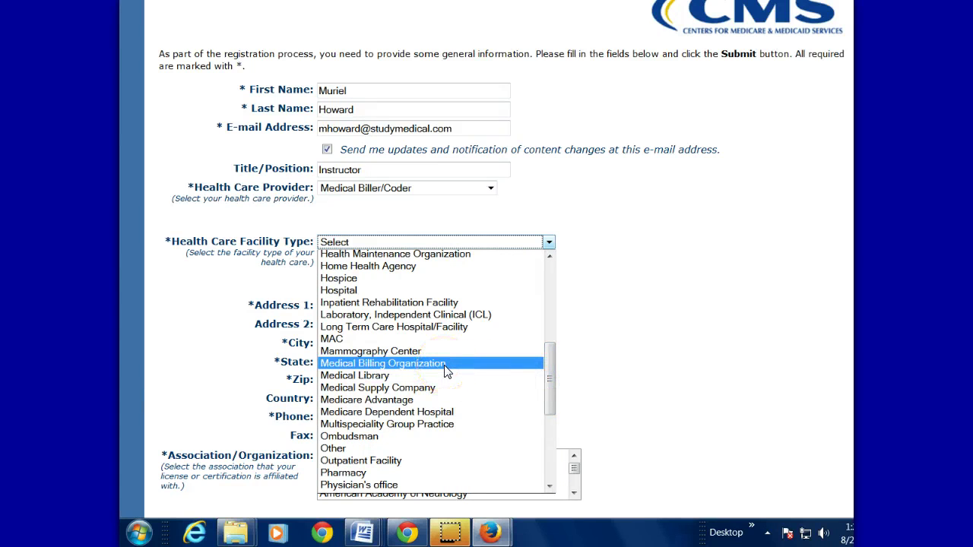
pyautogui.moveTo(547, 369); pyautogui.dragTo(561, 461)
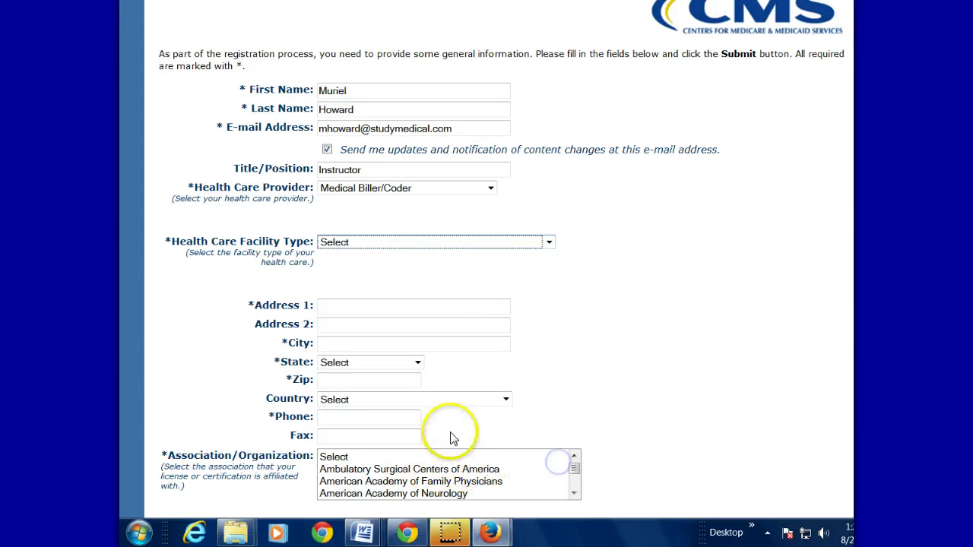
pyautogui.click(423, 241)
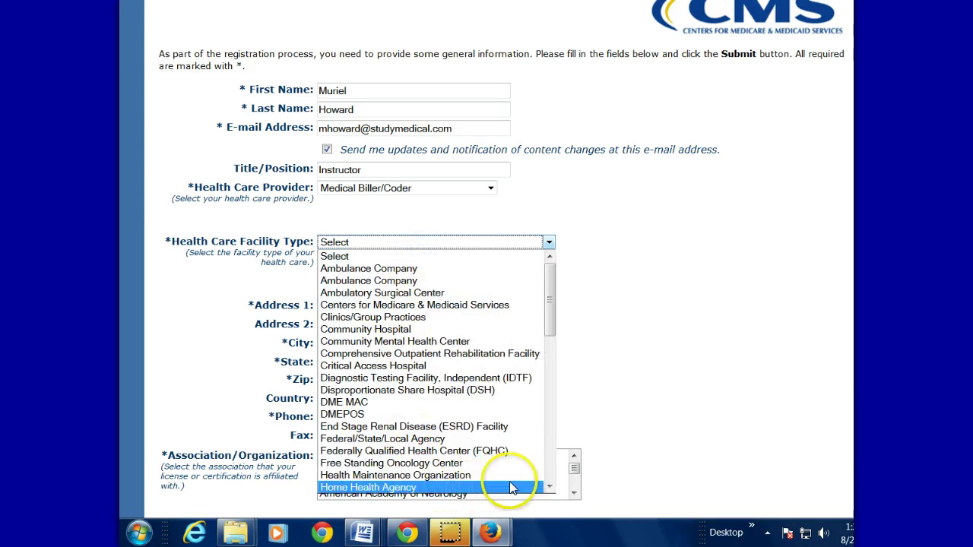
pyautogui.moveTo(551, 317)
pyautogui.mouseDown()
pyautogui.moveTo(557, 474)
pyautogui.moveTo(551, 377)
pyautogui.moveTo(550, 389)
pyautogui.mouseUp()
# Set the facility type to Other, described as School
pyautogui.click(379, 447)
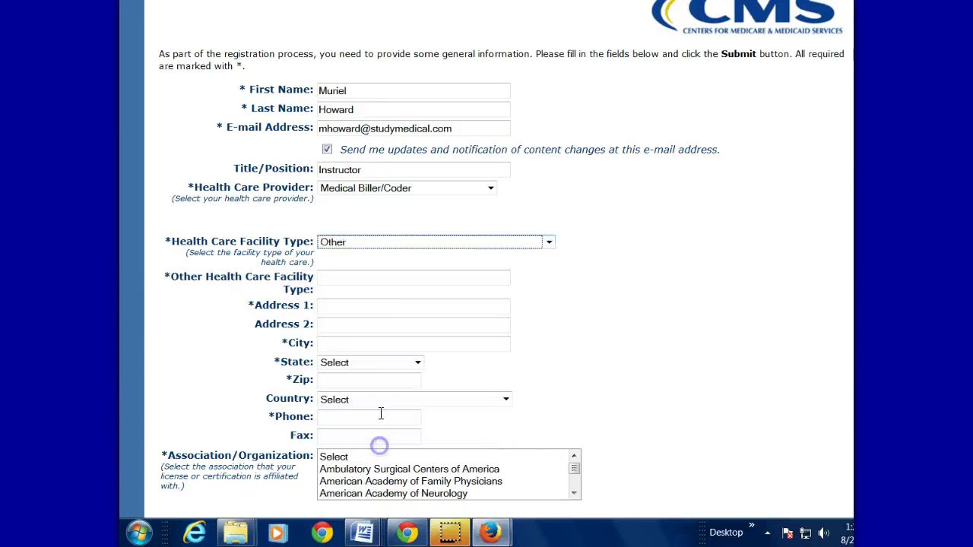
pyautogui.click(343, 279)
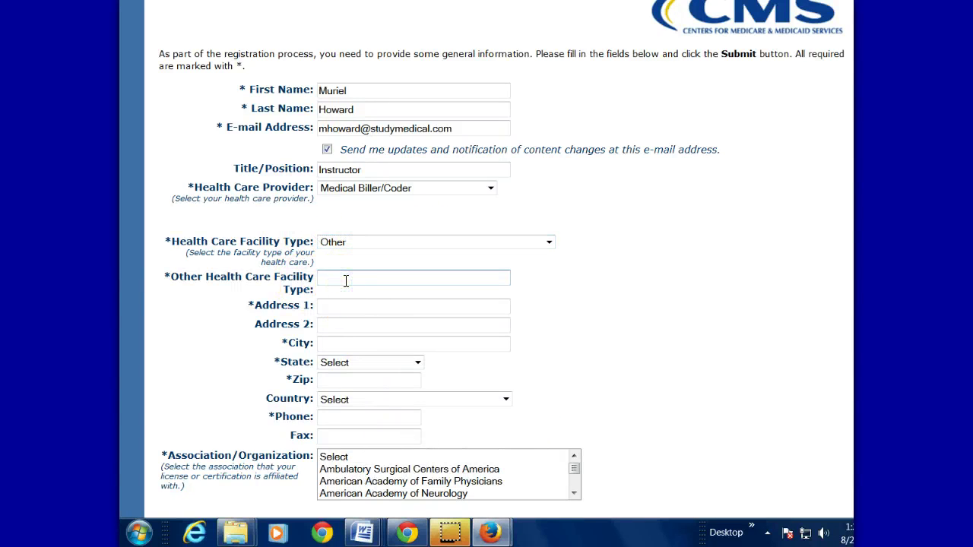
pyautogui.write('School')
# Enter the learner's street address and city
pyautogui.press('Tab')
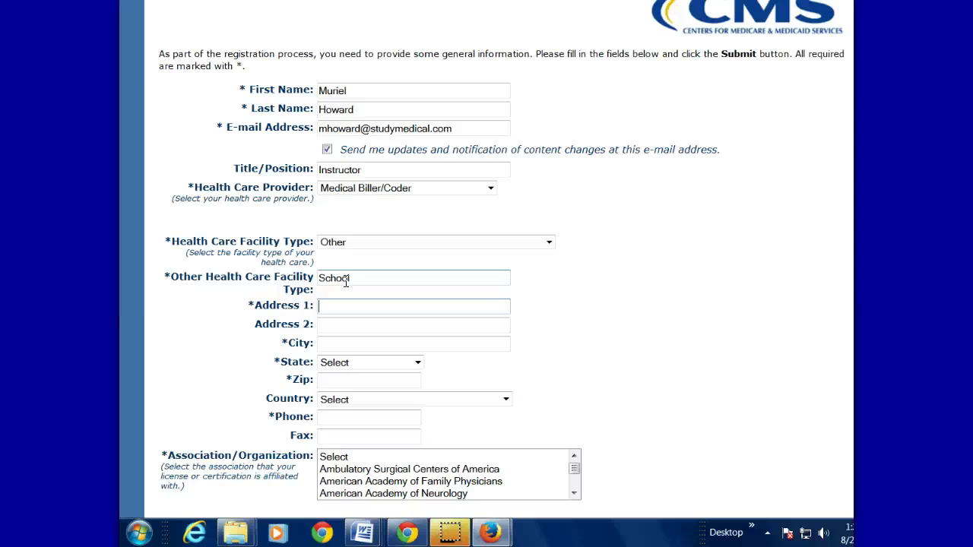
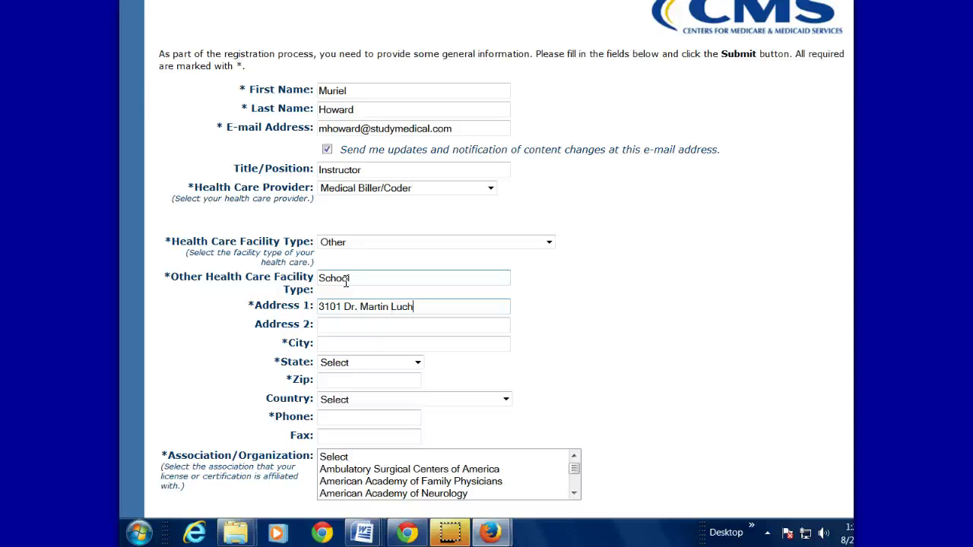
pyautogui.press('Tab')
pyautogui.press('Tab')
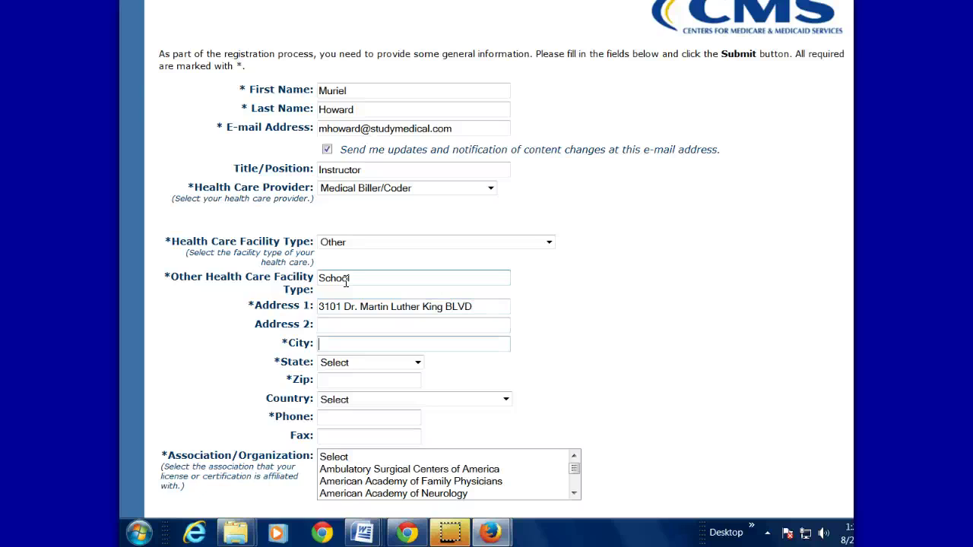
pyautogui.write('Tampa')
# Choose the state, enter the zip code, select United States, and enter the phone number
pyautogui.press('Tab')
pyautogui.press('f')
pyautogui.press('Tab')
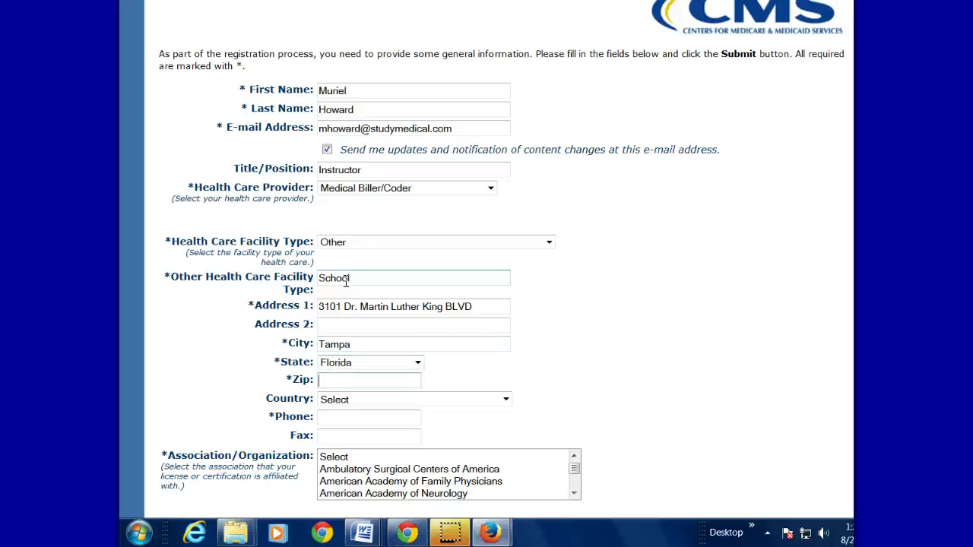
pyautogui.write('33054')
pyautogui.press('Tab')
pyautogui.press('u')
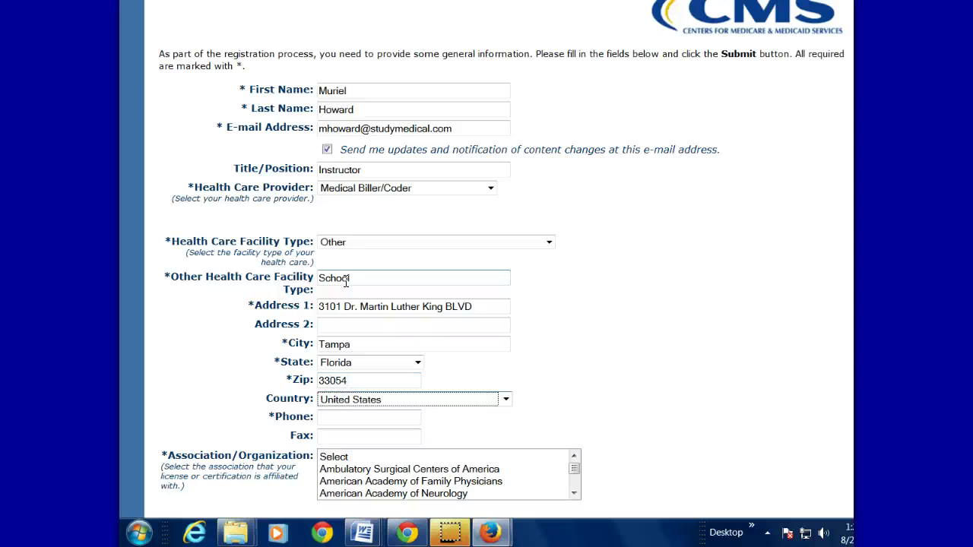
pyautogui.press('Tab')
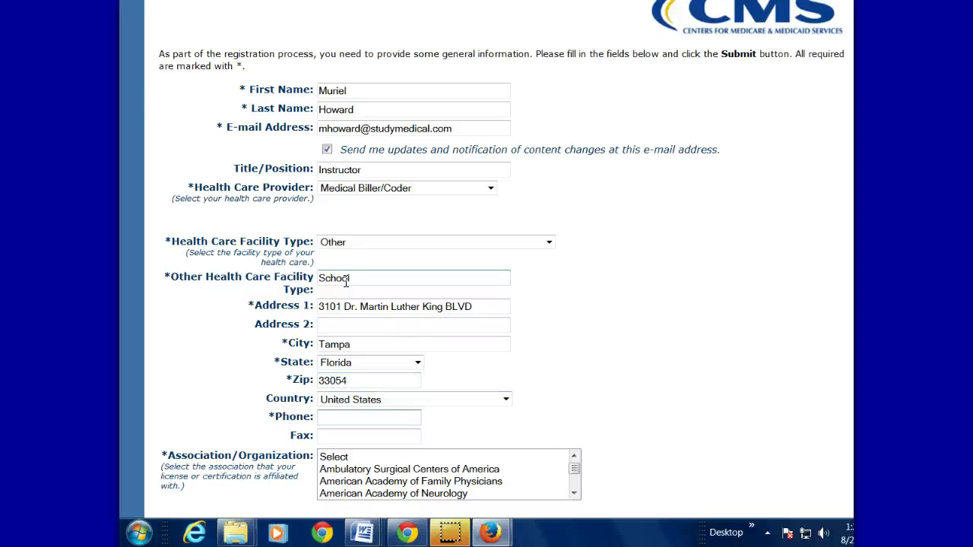
pyautogui.press('Tab')
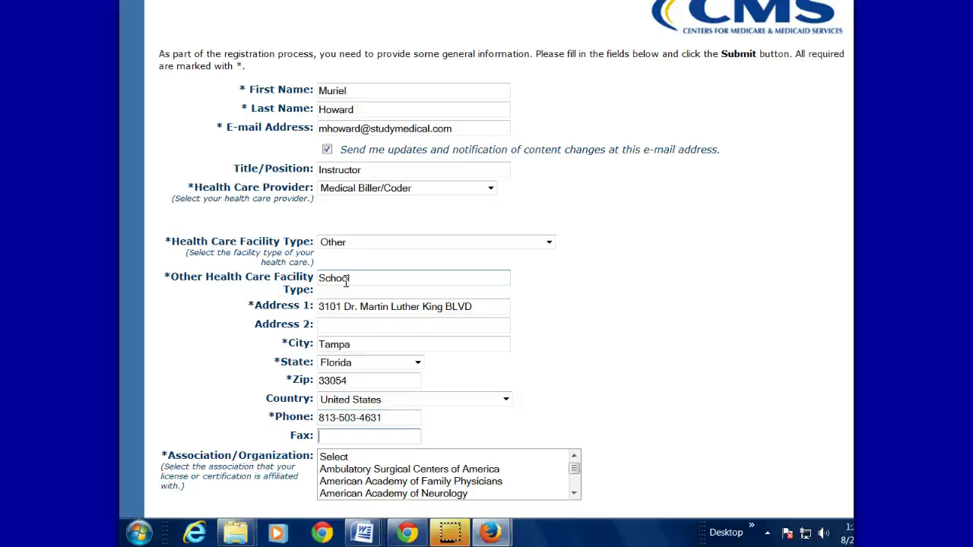
pyautogui.scroll(-3, 345, 282)
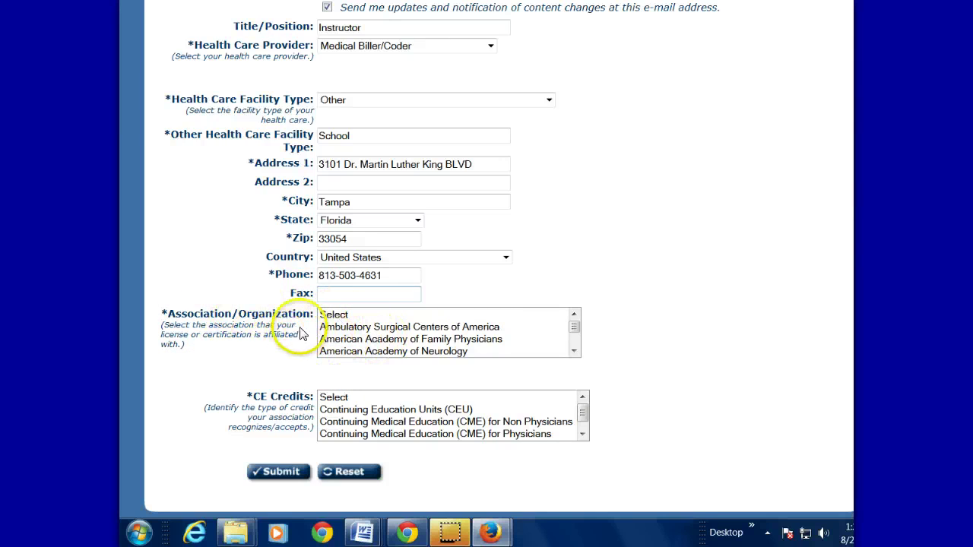
# Set the association to Other in the registration form
pyautogui.click(575, 353)
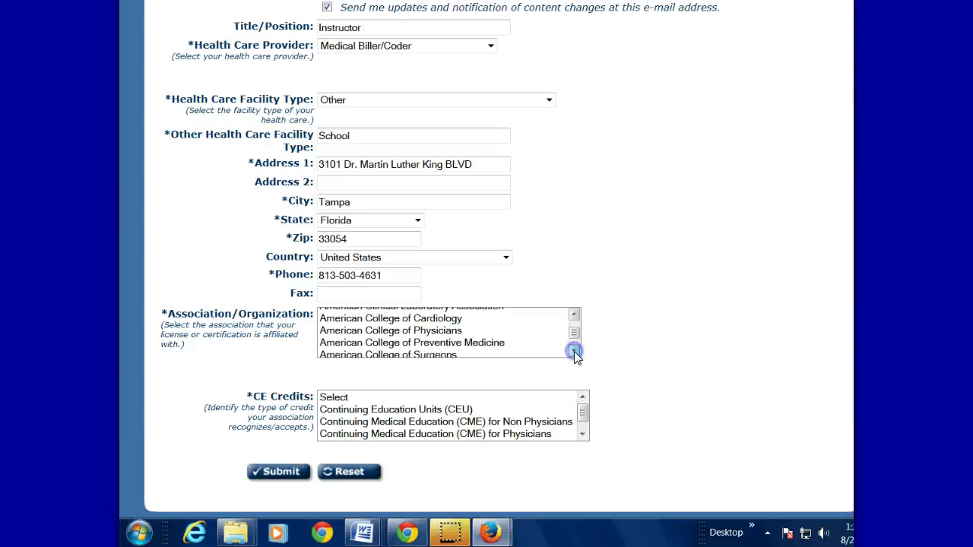
pyautogui.click(576, 352)
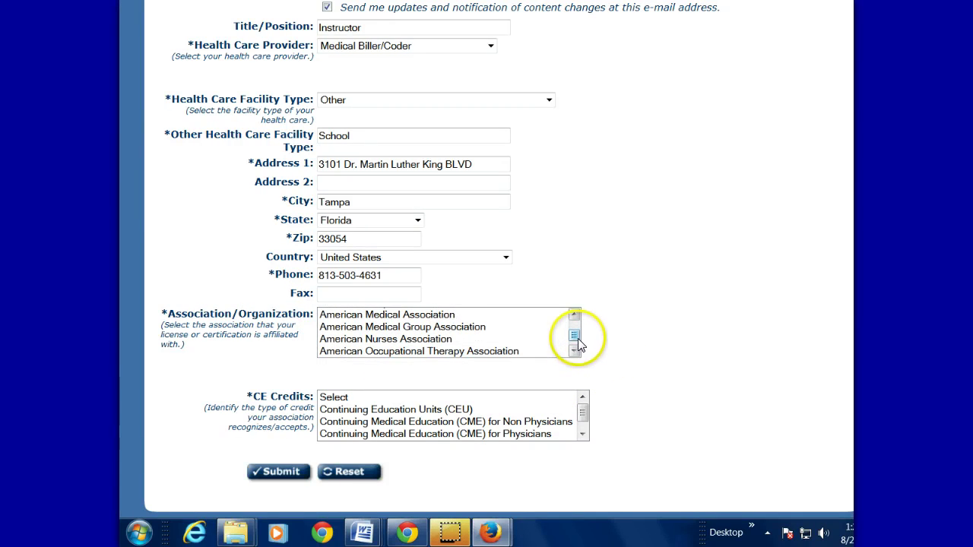
pyautogui.click(332, 352)
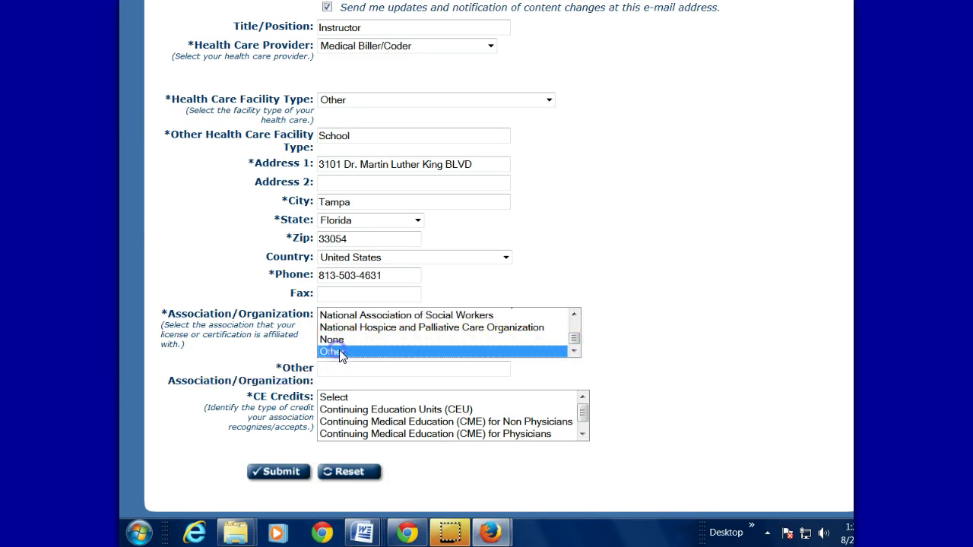
# Choose Continuing Education Units (CEU) for CE credits and submit the form
pyautogui.click(584, 432)
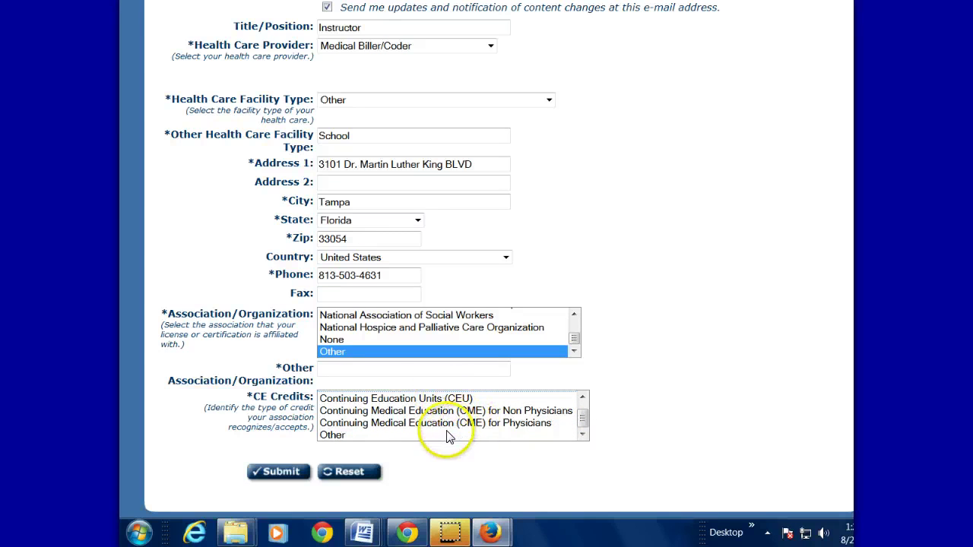
pyautogui.click(352, 397)
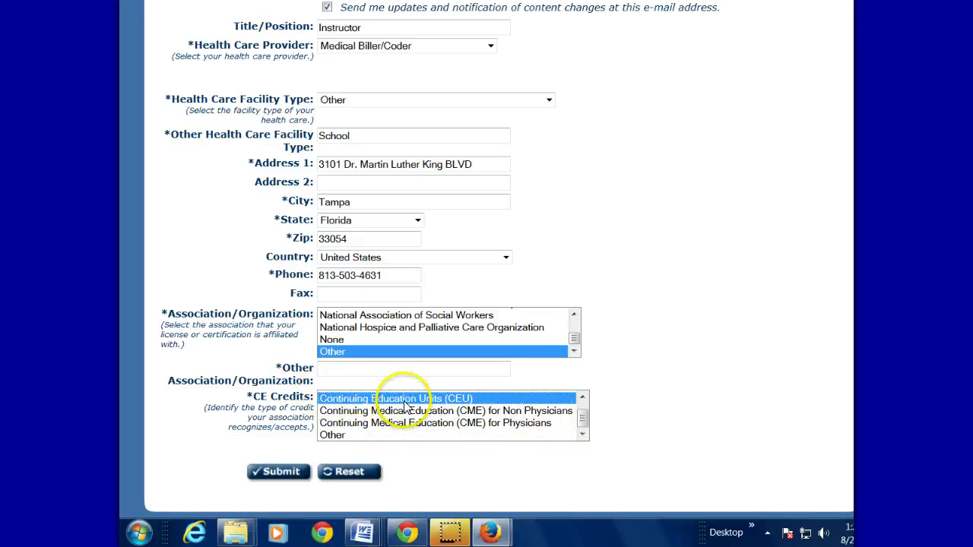
pyautogui.click(283, 472)
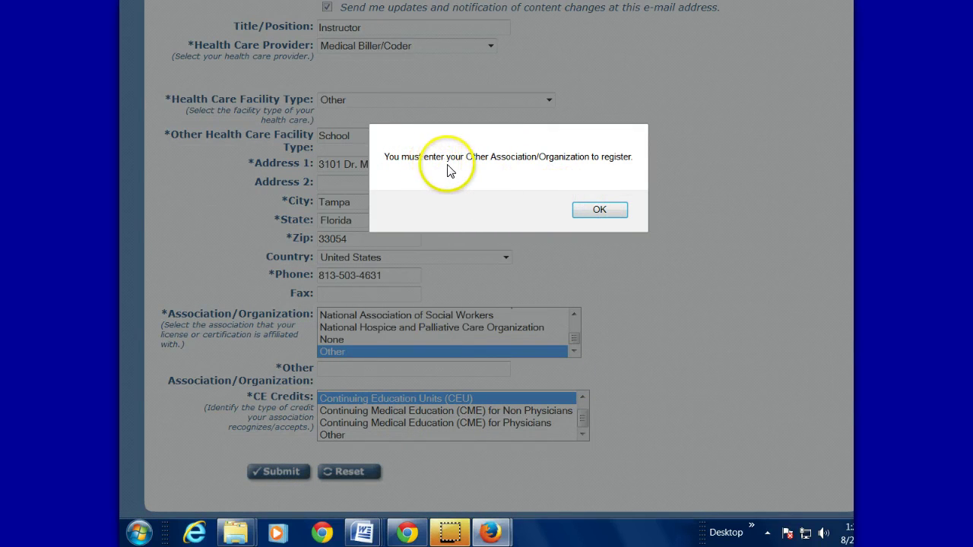
# Dismiss the warning, enter School as the other association, and resubmit the registration
pyautogui.click(600, 209)
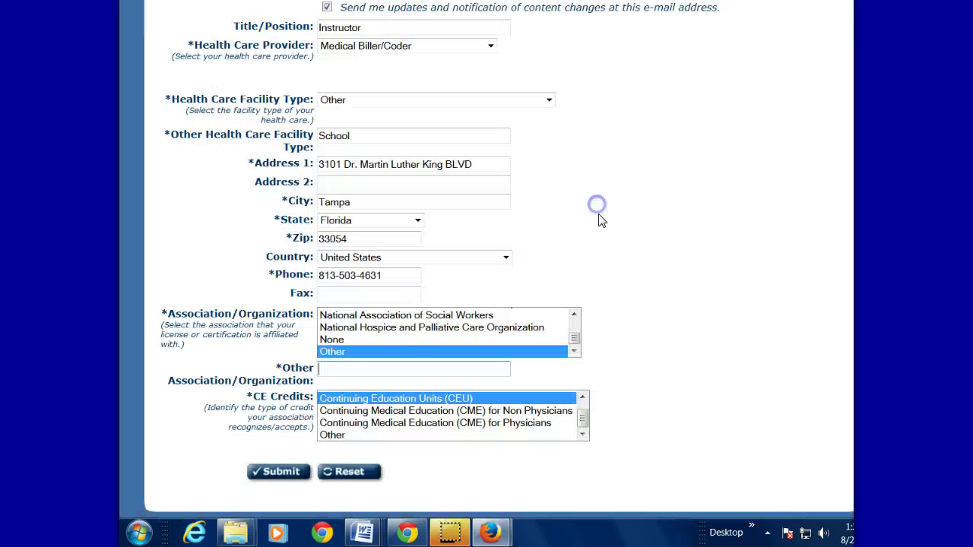
pyautogui.click(381, 370)
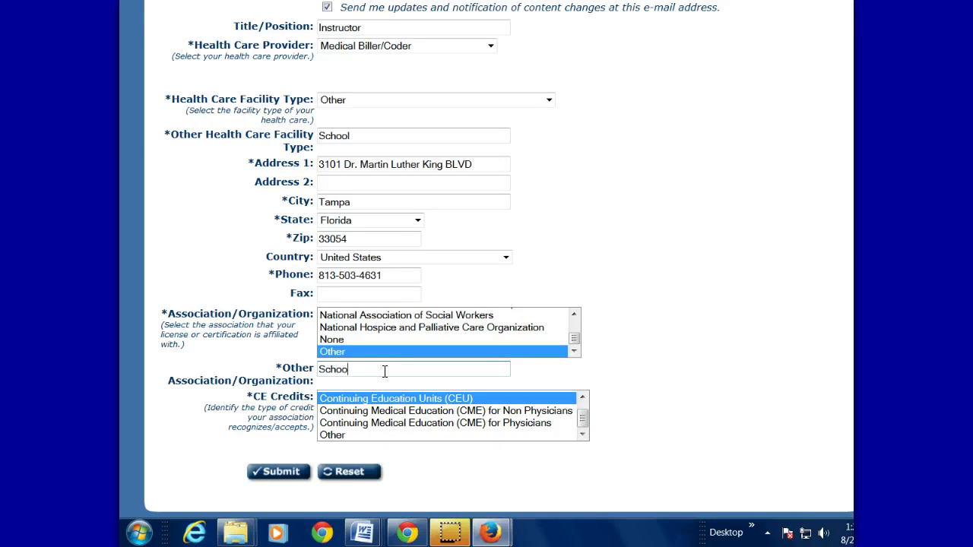
pyautogui.click(280, 471)
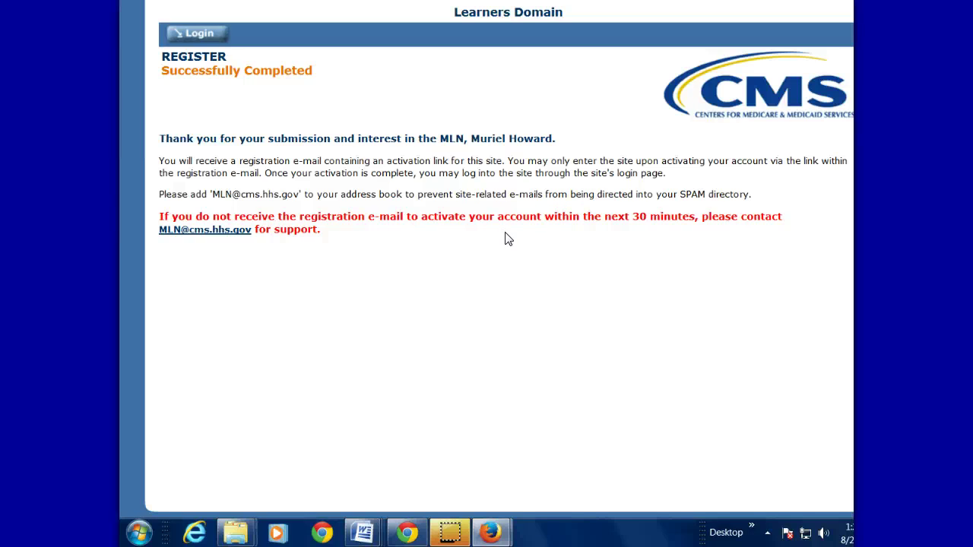
# Log in and open the Web-Based Training Courses catalog listing 25 courses
pyautogui.click(199, 33)
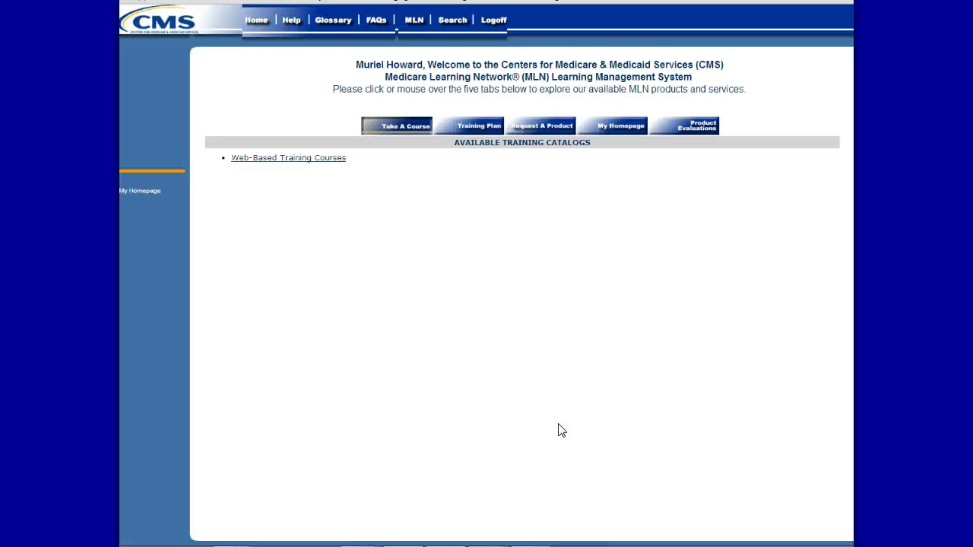
pyautogui.click(281, 159)
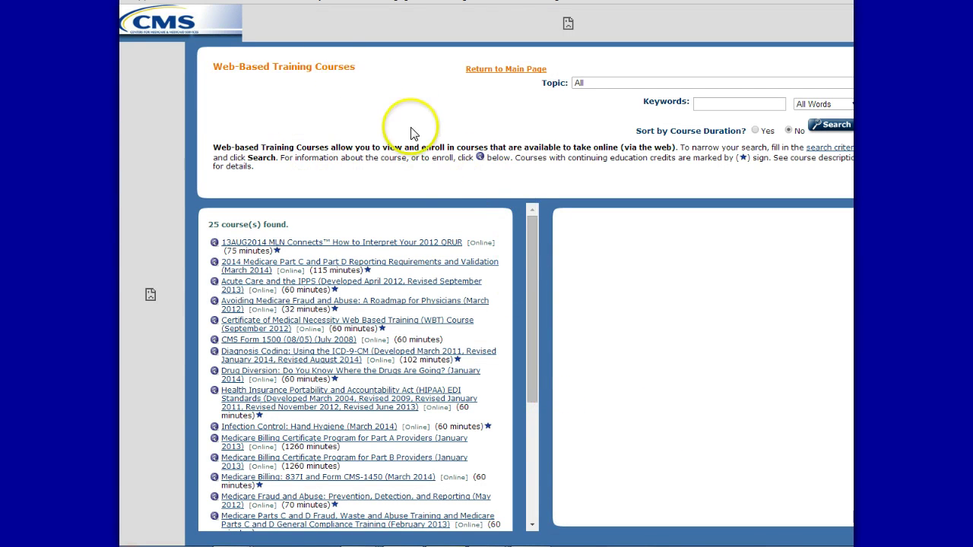
# Open the course page for Medicare Fraud and Abuse: Prevention, Detection, and Reporting (May 2012)
pyautogui.moveTo(531, 219); pyautogui.dragTo(531, 293)
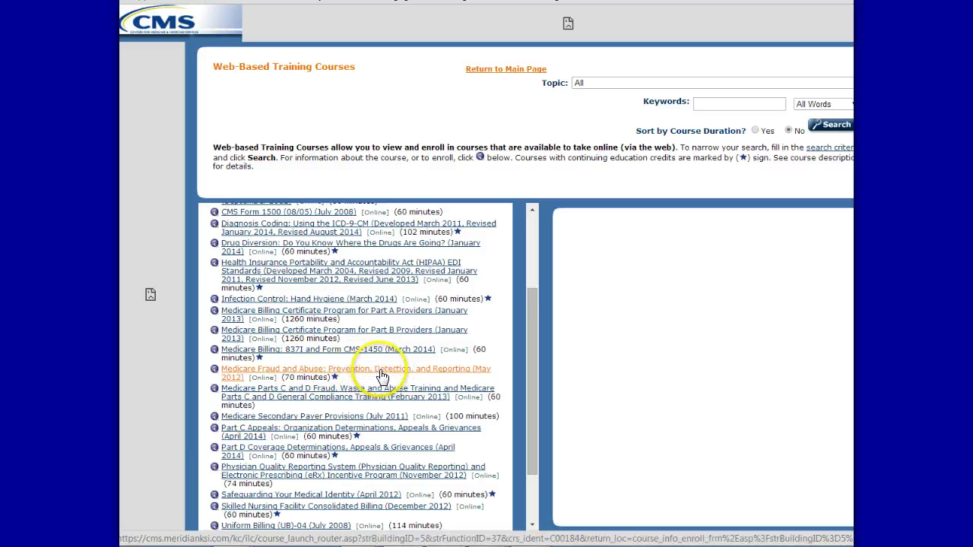
pyautogui.click(491, 389)
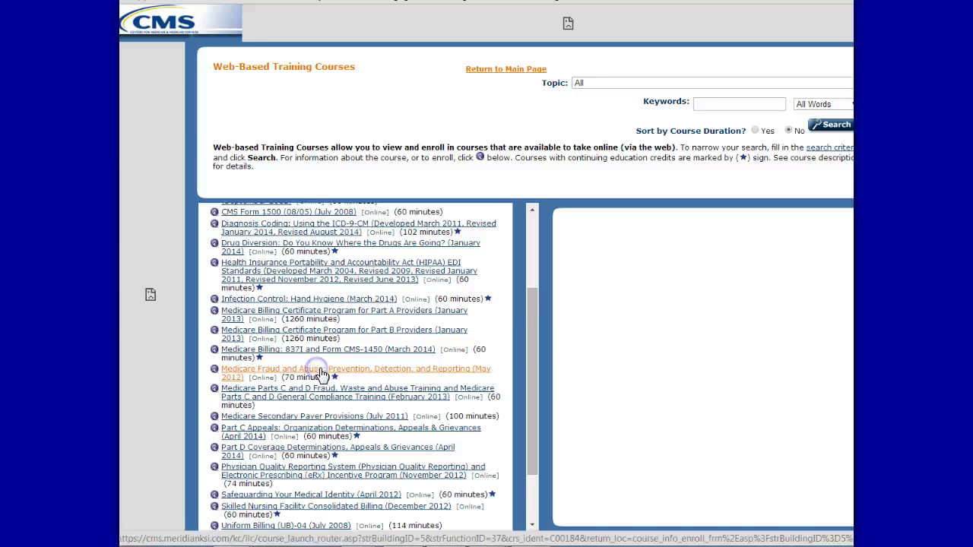
pyautogui.click(533, 347)
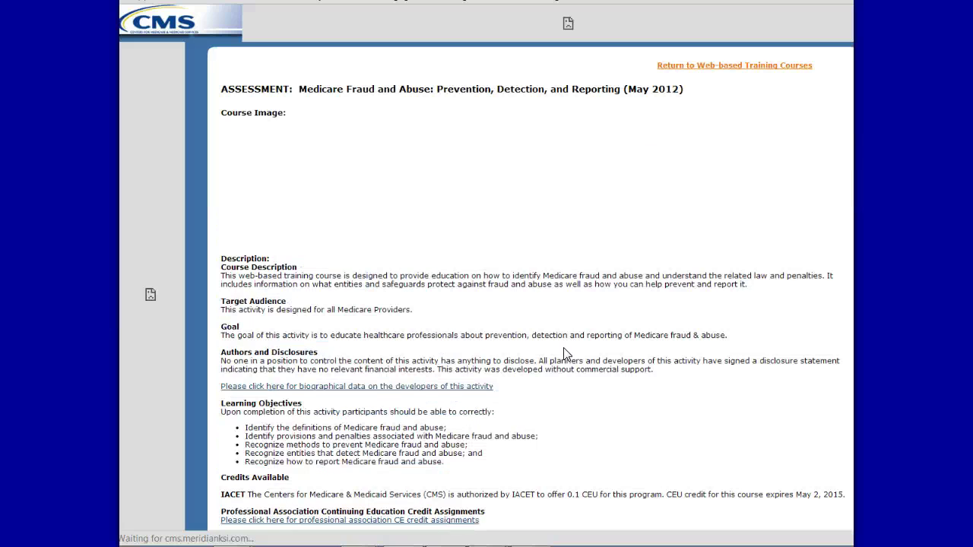
pyautogui.scroll(-3, 504, 207)
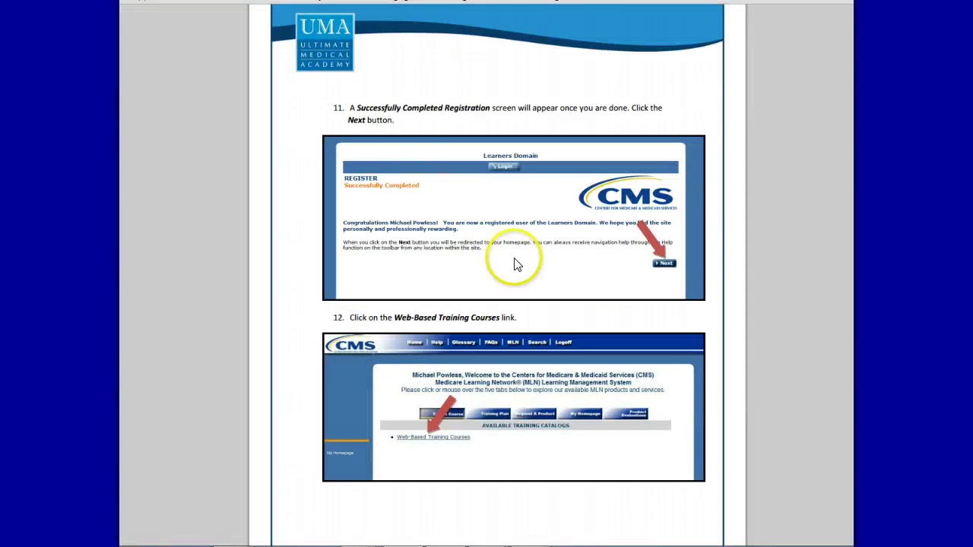
# Scroll the instructions PDF through pages 8–11 to reach step 14 on CEU credits
pyautogui.scroll(-10, 514, 289)
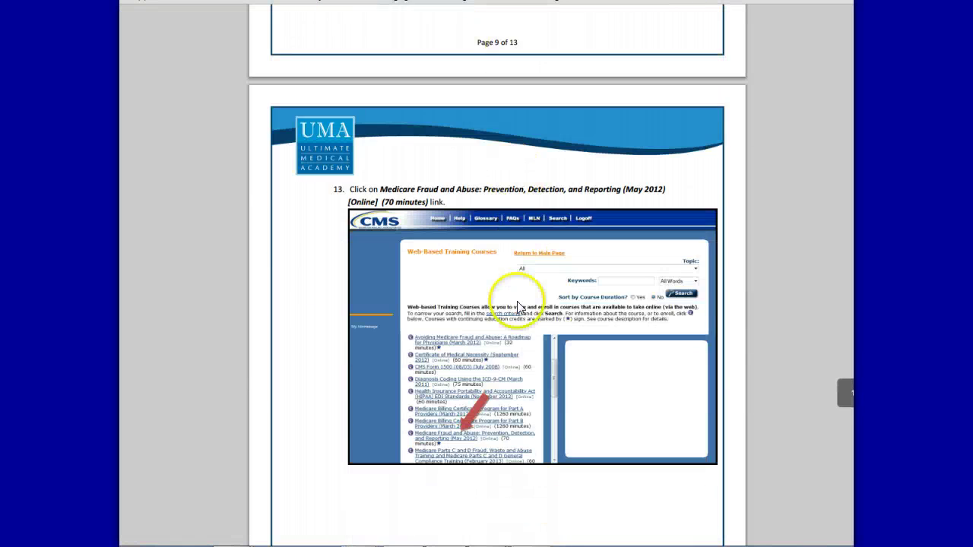
pyautogui.scroll(9, 510, 289)
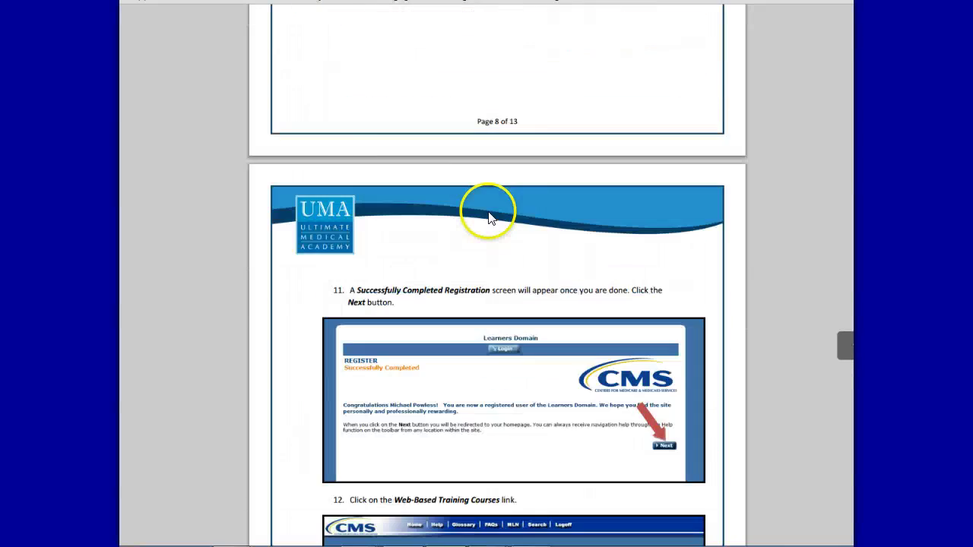
pyautogui.scroll(8, 489, 218)
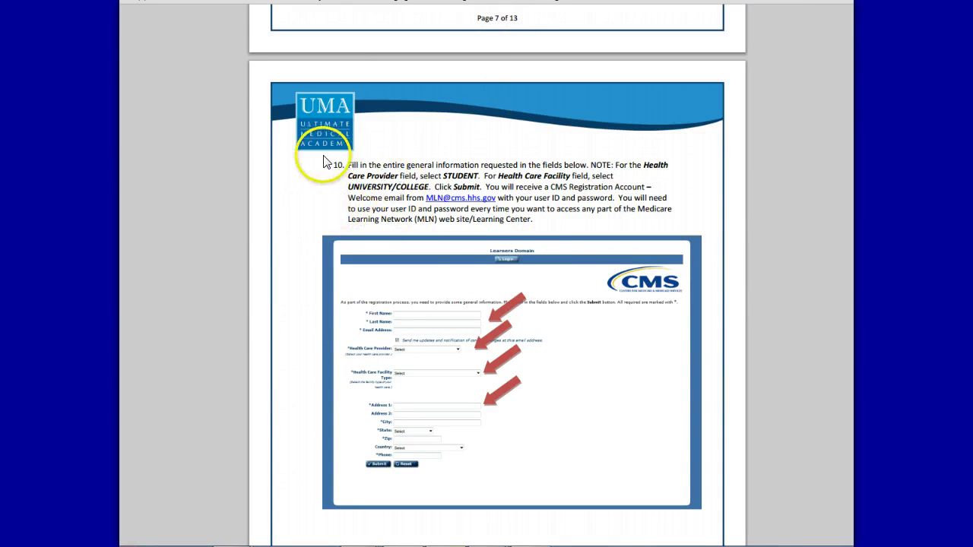
pyautogui.scroll(-10, 573, 196)
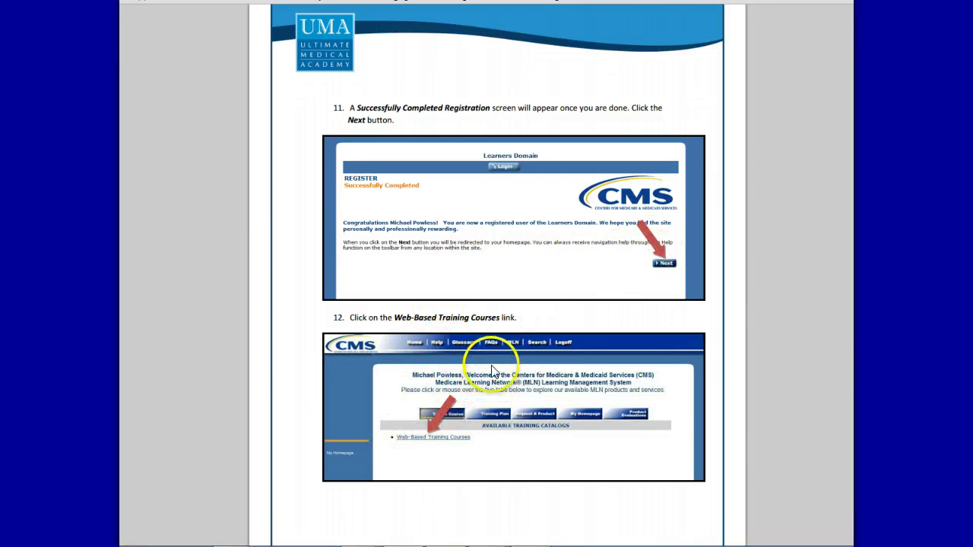
pyautogui.scroll(-5, 494, 357)
pyautogui.scroll(-2, 504, 369)
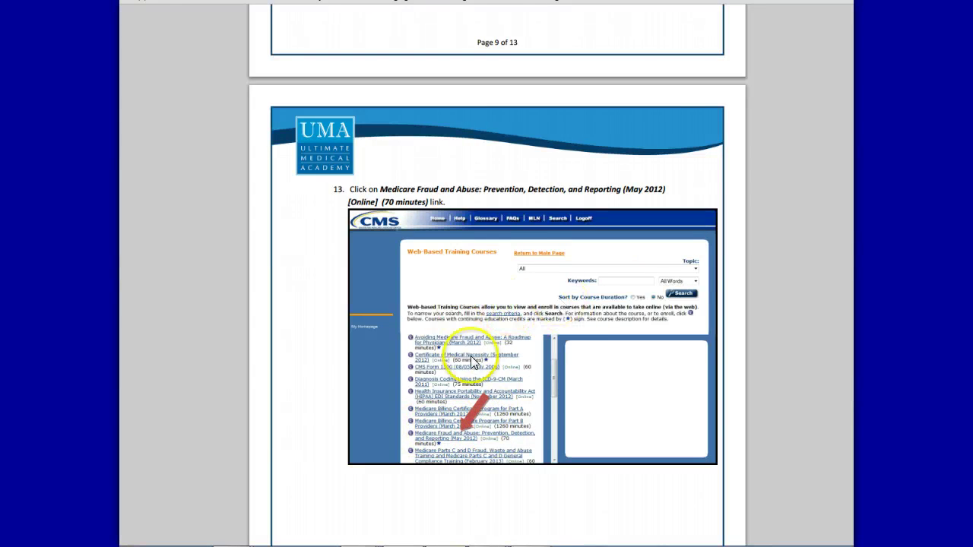
pyautogui.scroll(-7, 487, 363)
pyautogui.scroll(-2, 486, 411)
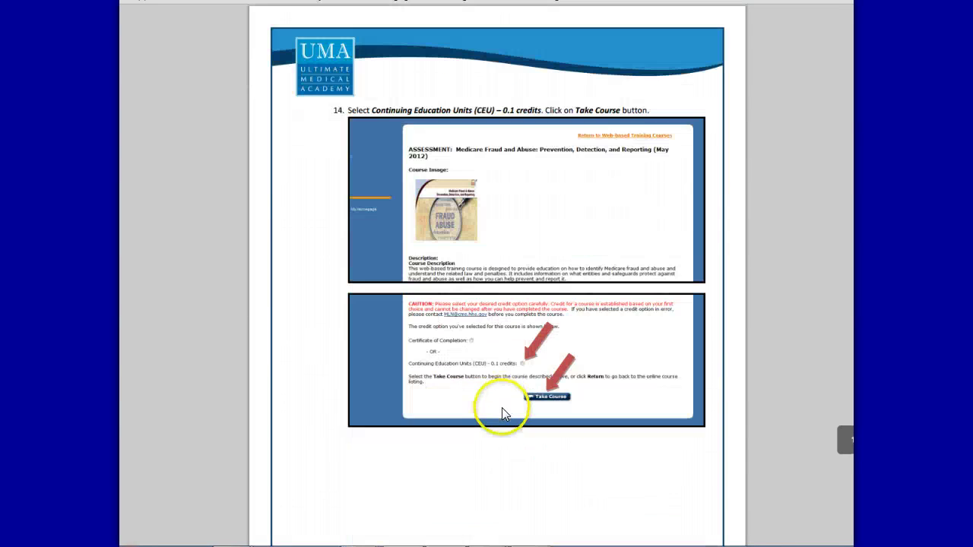